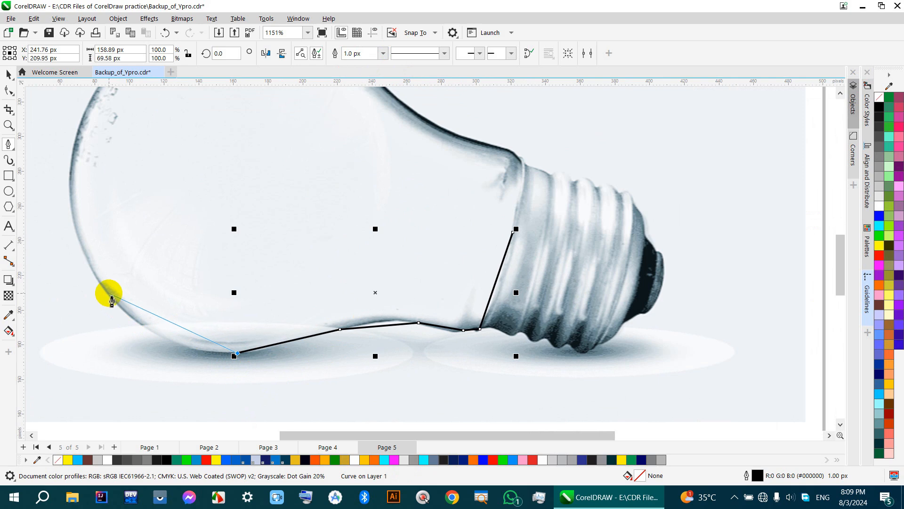
- Finish the bulb's lower outline by adding points up the rounded glass edge and closing it at the start point beside the socket
click(106, 292)
scroll(106, 290, down, 1)
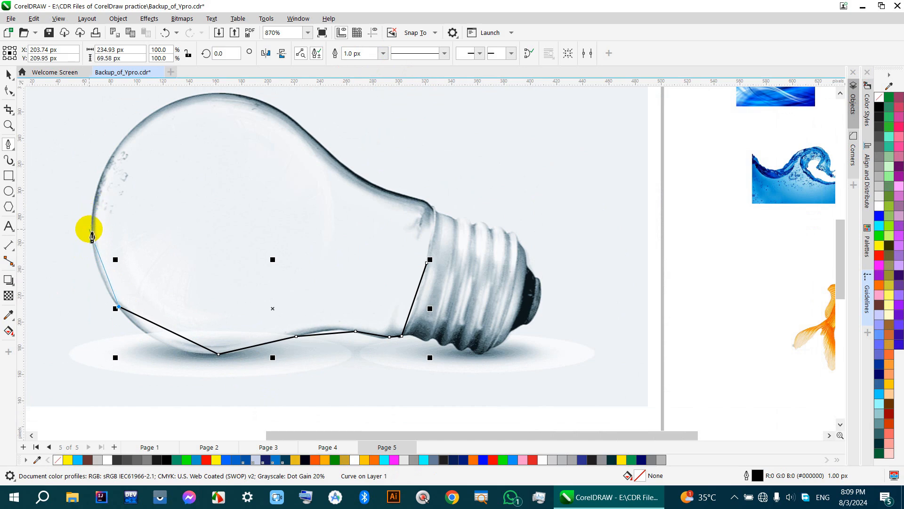
double_click(92, 229)
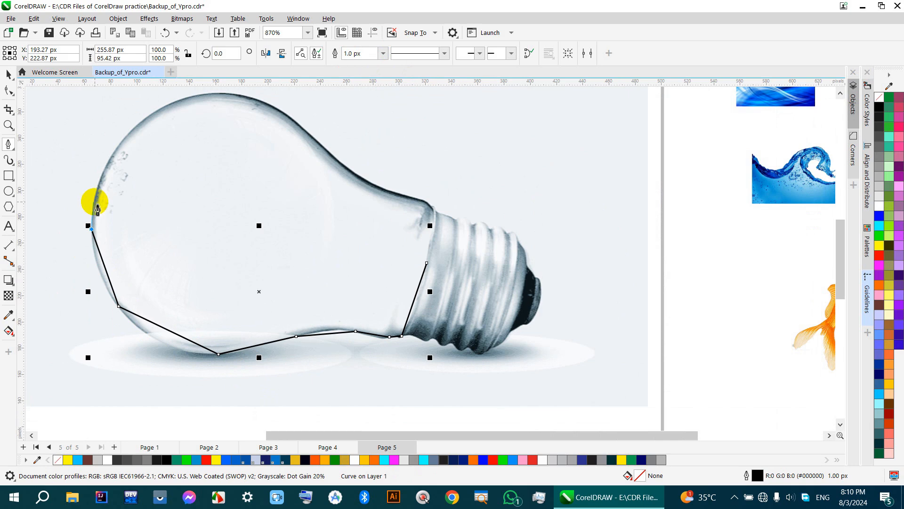
click(95, 201)
click(430, 262)
scroll(303, 307, down, 3)
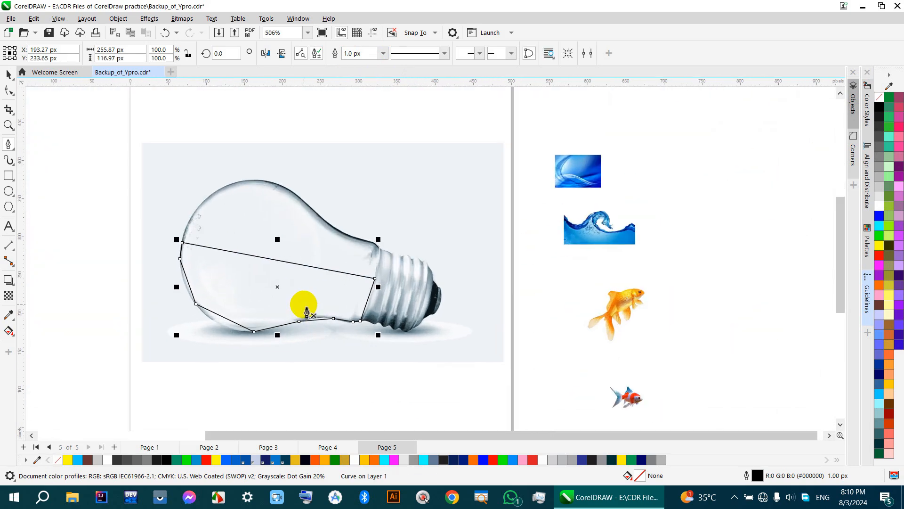
scroll(307, 312, up, 2)
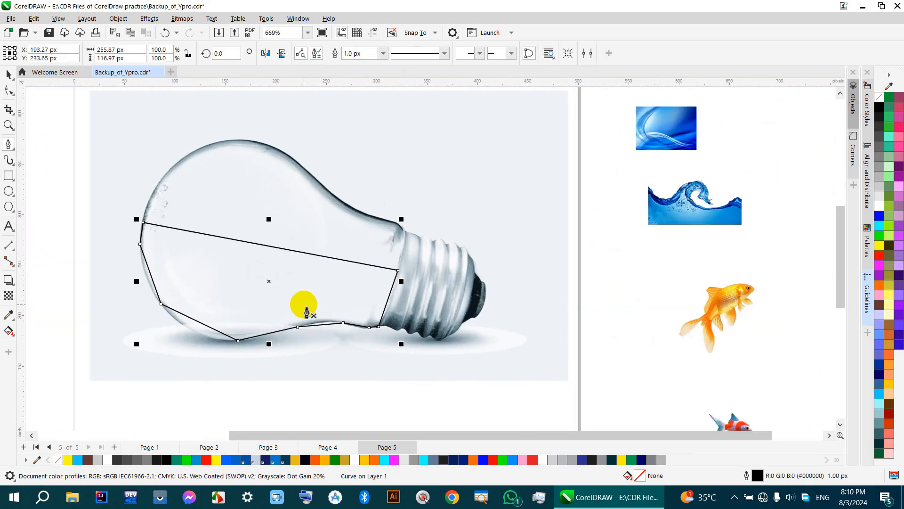
- Convert all outline segments to curves and bend the two segments along the bulb's rounded end to follow the glass edge
click(8, 90)
drag(107, 194, 466, 380)
click(166, 54)
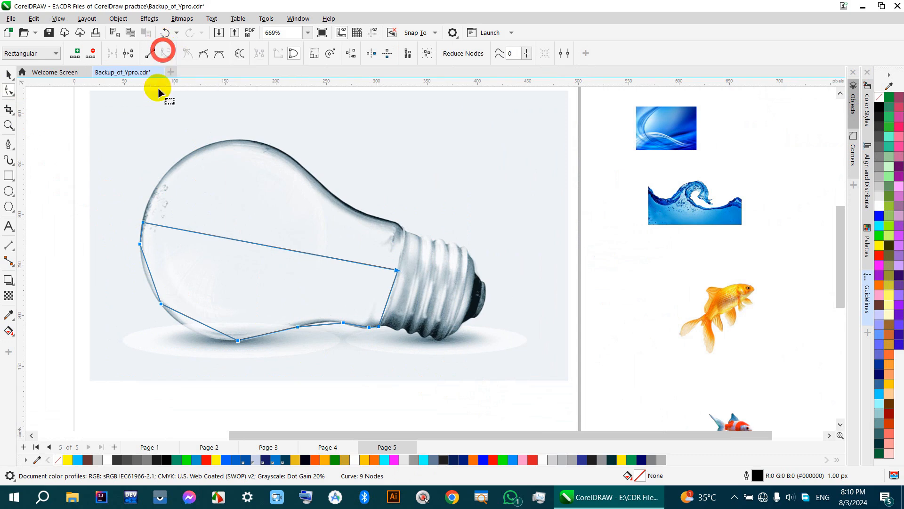
scroll(151, 275, up, 2)
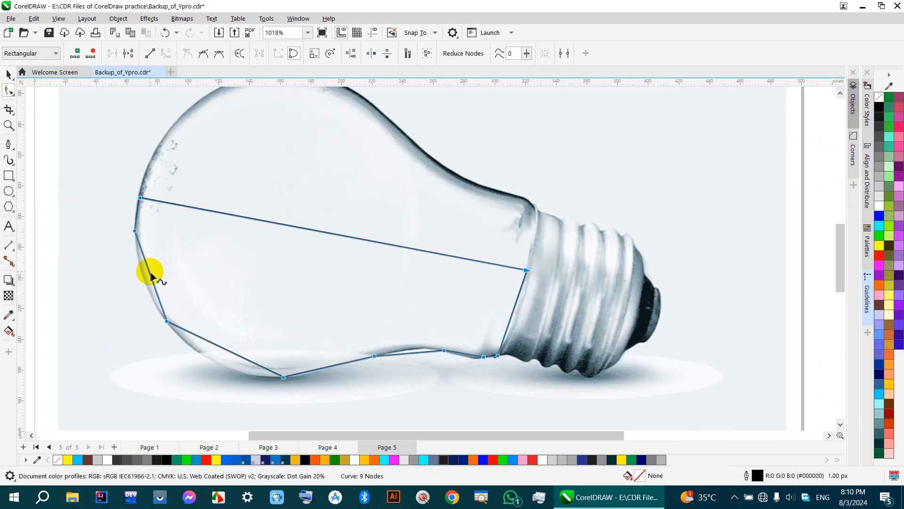
drag(149, 273, 141, 279)
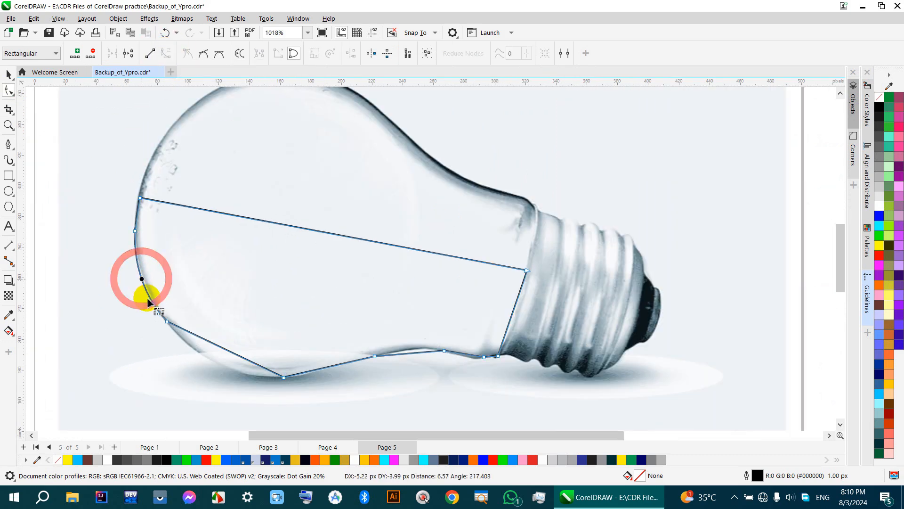
drag(225, 352, 216, 361)
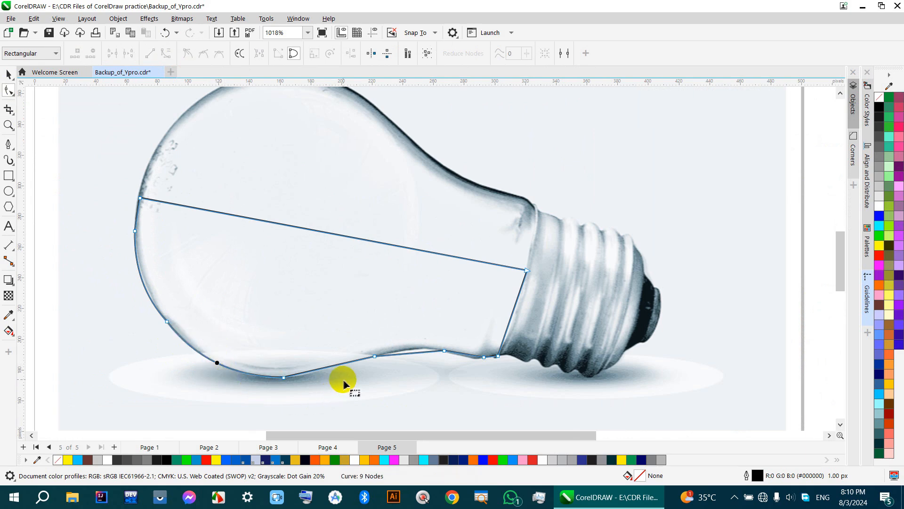
- Bend the outline segments under the bulb's neck to follow the bulge and the dip beside the socket
scroll(456, 349, up, 5)
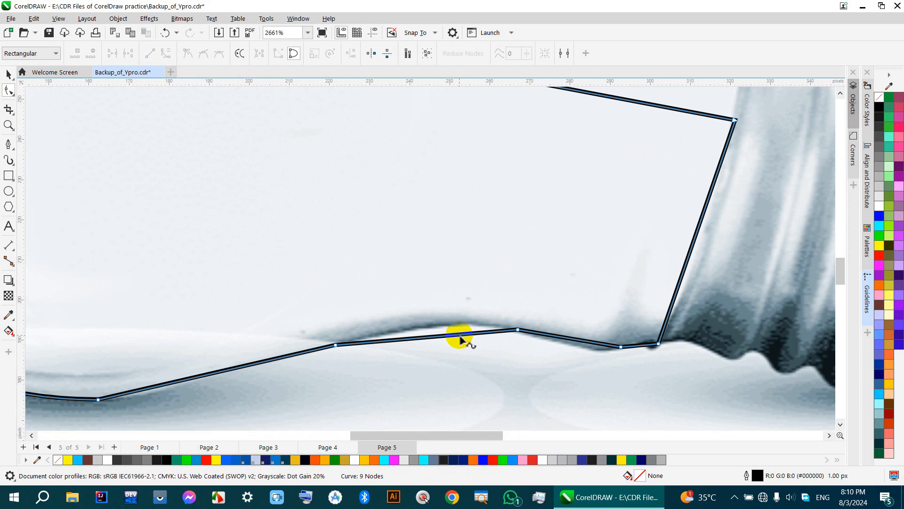
drag(461, 339, 447, 322)
scroll(392, 312, down, 1)
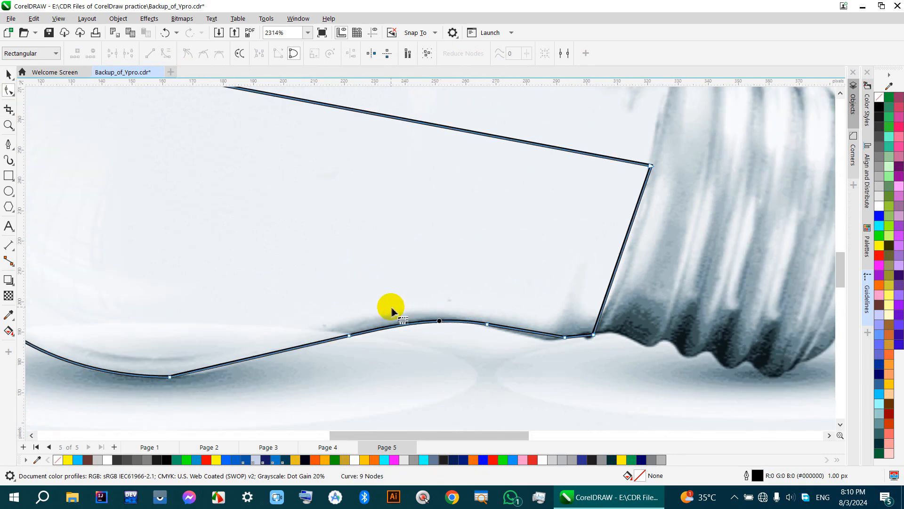
scroll(554, 339, up, 2)
drag(552, 336, 504, 339)
scroll(436, 316, down, 1)
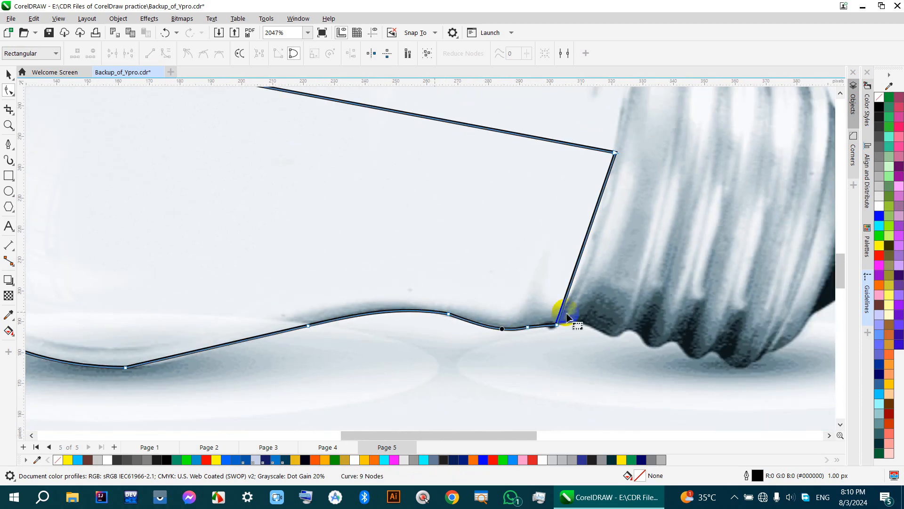
- Bend the outline segment along the socket so that it follows the curved boundary between glass and metal
scroll(584, 264, up, 2)
drag(578, 246, 589, 257)
scroll(581, 264, down, 4)
scroll(610, 277, down, 4)
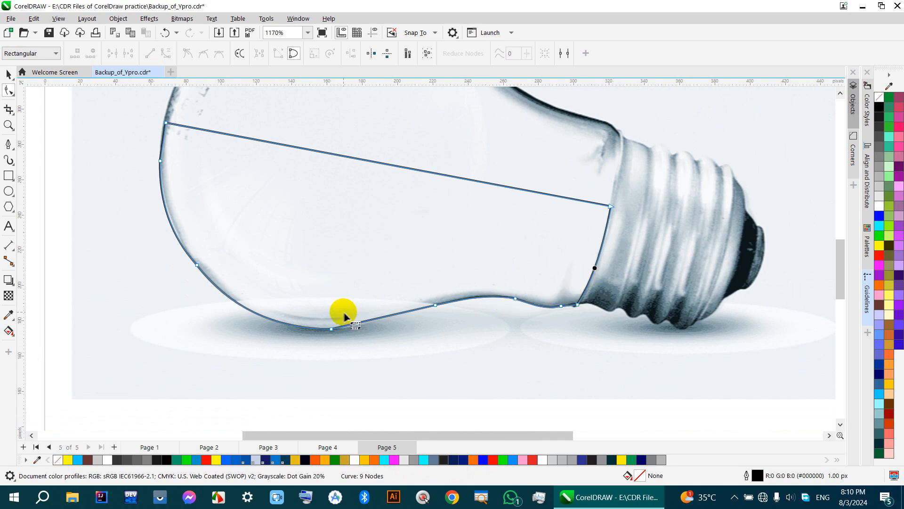
- Bend the straight segment between the bulb's lowest point and the neck bulge into a smooth curve along the glass
scroll(422, 316, up, 3)
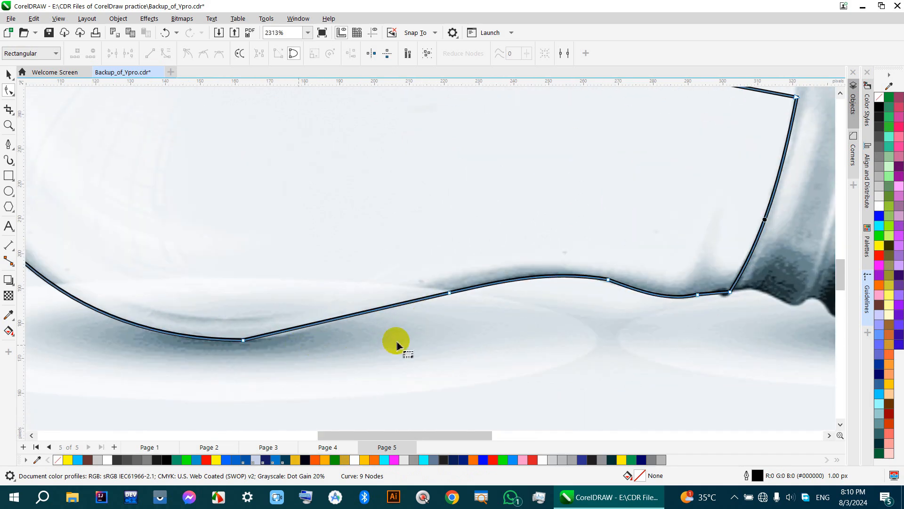
scroll(266, 351, up, 2)
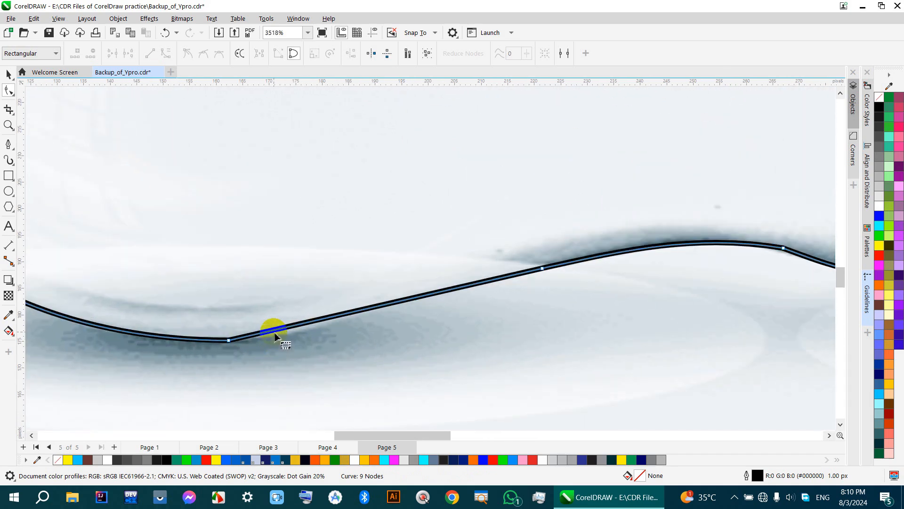
drag(274, 334, 311, 329)
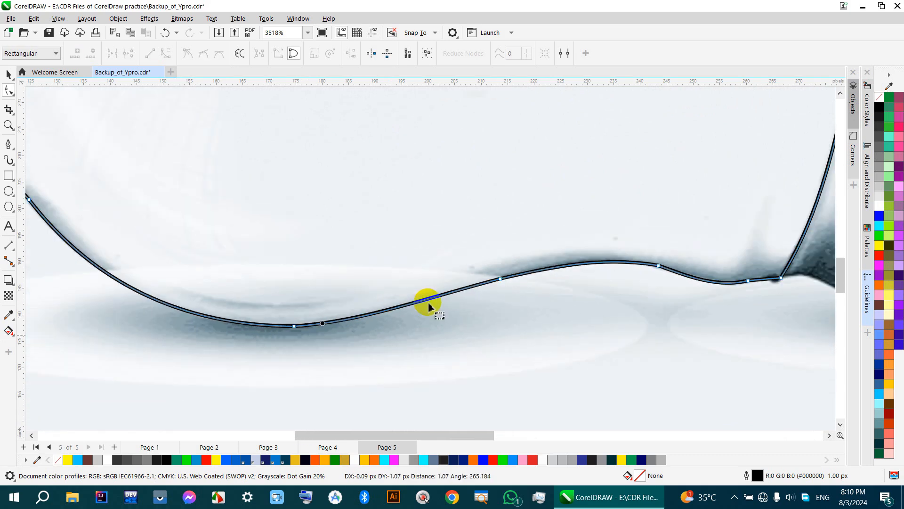
scroll(428, 307, down, 5)
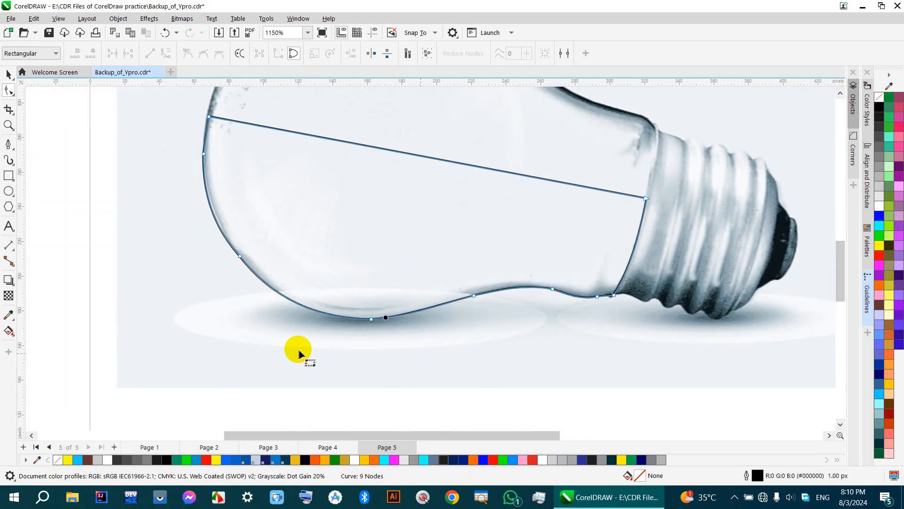
- Refine the curve along the bulb's rounded end and move its uppermost node outward onto the glass edge
scroll(215, 215, up, 4)
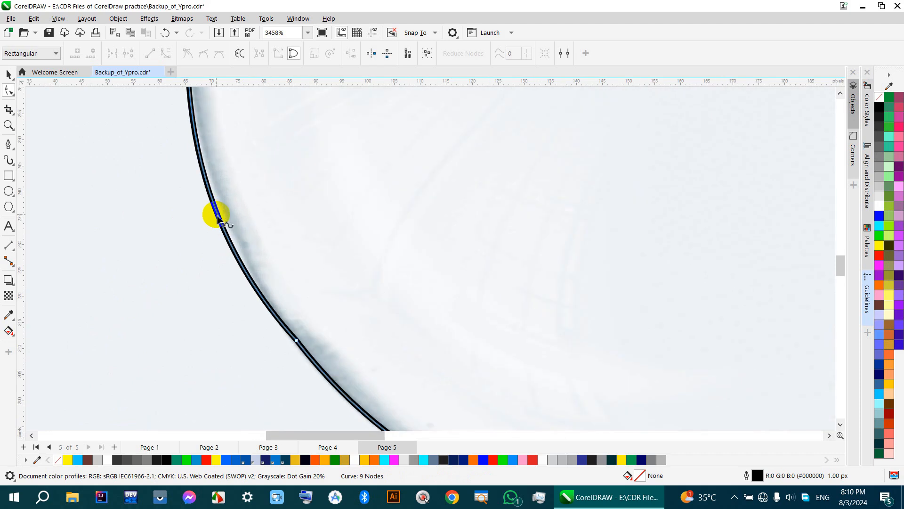
scroll(235, 263, down, 2)
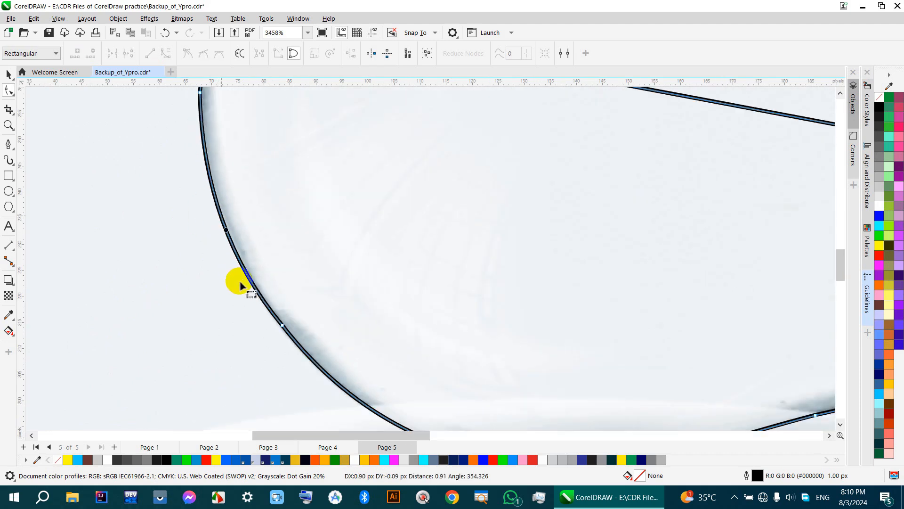
scroll(251, 307, down, 2)
scroll(233, 187, up, 4)
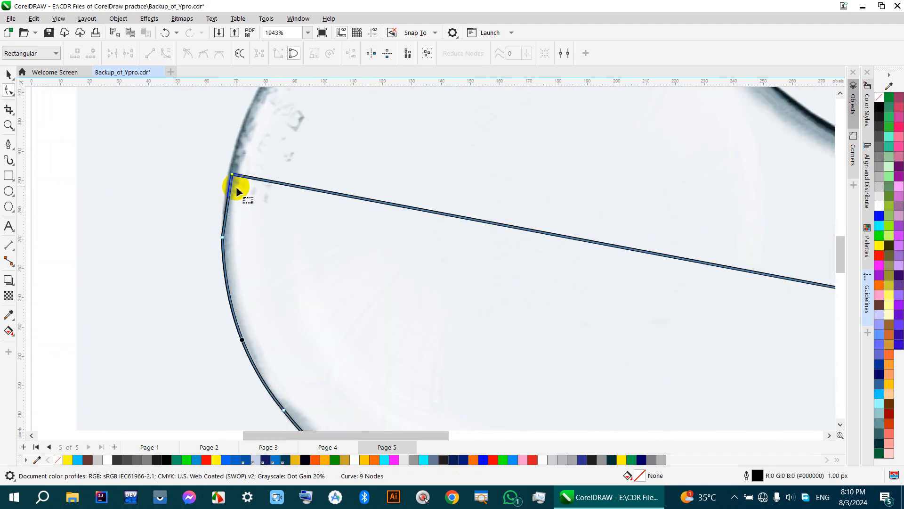
scroll(233, 179, up, 1)
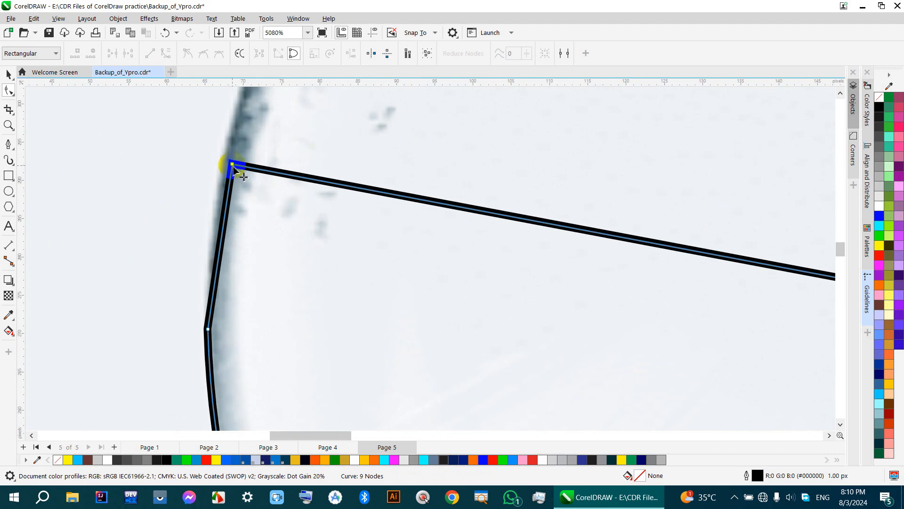
drag(232, 164, 220, 158)
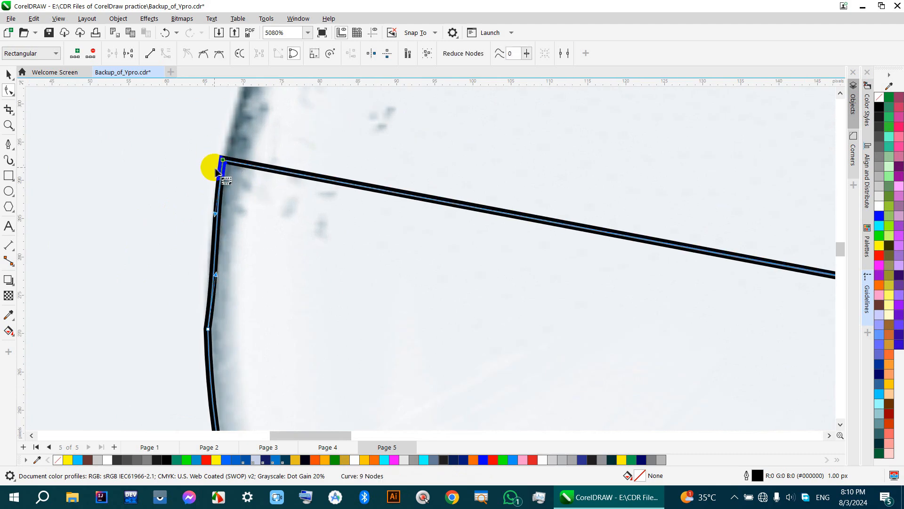
scroll(206, 194, down, 4)
scroll(208, 199, down, 2)
scroll(212, 312, down, 3)
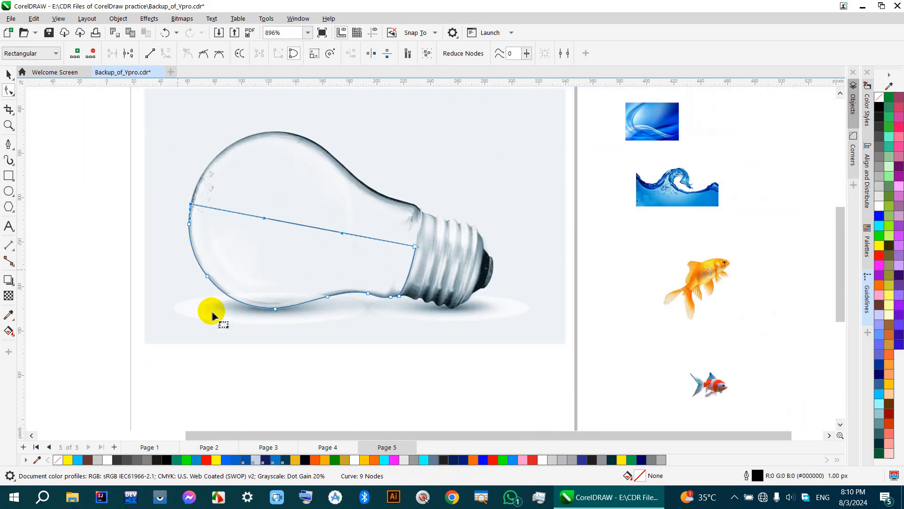
scroll(363, 319, down, 2)
click(8, 74)
click(115, 210)
click(324, 254)
drag(324, 255, 168, 309)
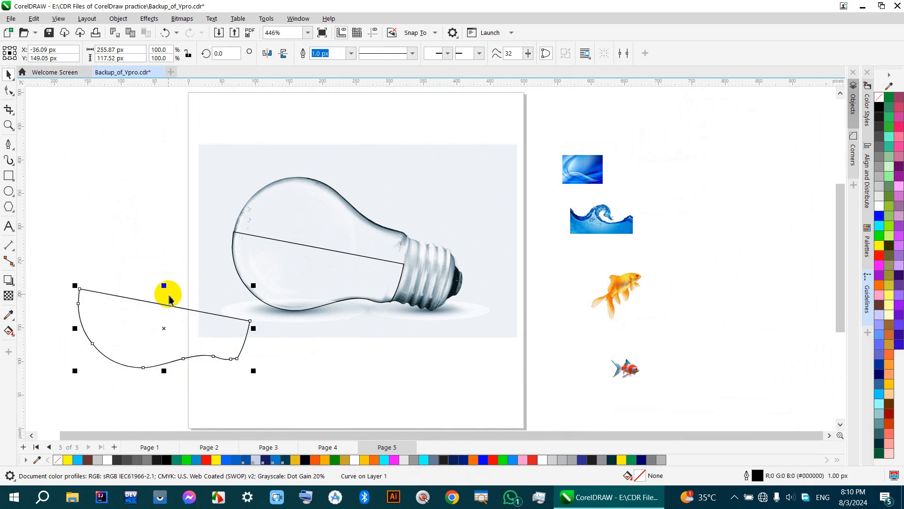
key(BackSpace)
click(265, 261)
scroll(342, 281, up, 3)
scroll(349, 277, down, 2)
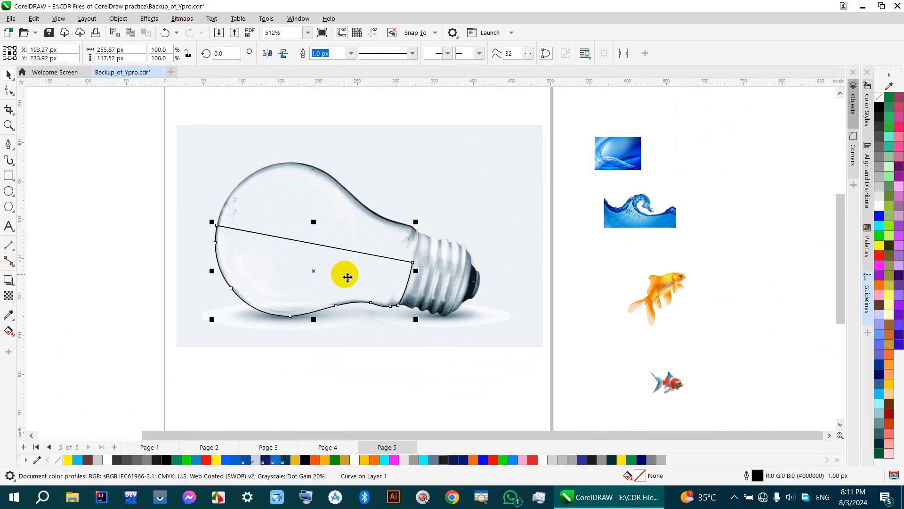
scroll(348, 277, up, 1)
- Move the abstract blue wave image beside the outlined bulb and enlarge it to about 270 × 192 px
click(758, 198)
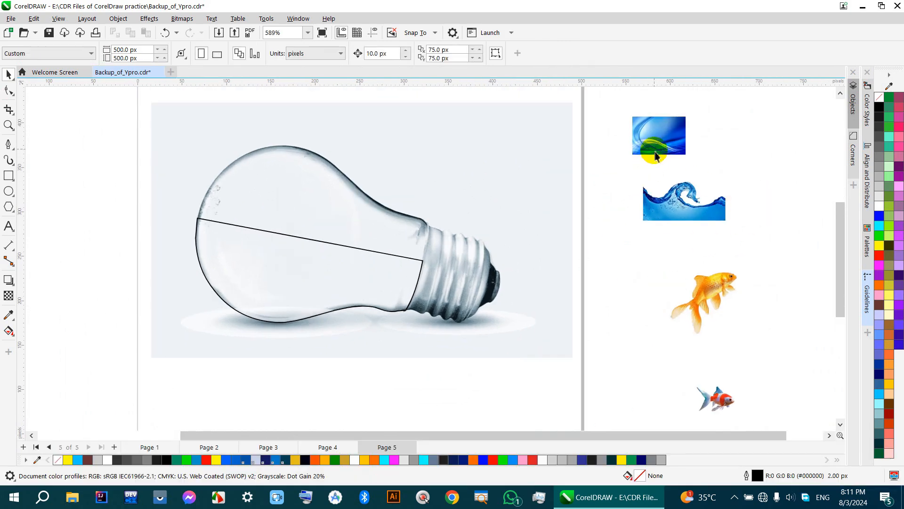
click(652, 142)
mouse_move(660, 142)
mouse_down()
mouse_move(395, 180)
mouse_move(478, 280)
mouse_move(571, 346)
mouse_up()
drag(490, 271, 311, 316)
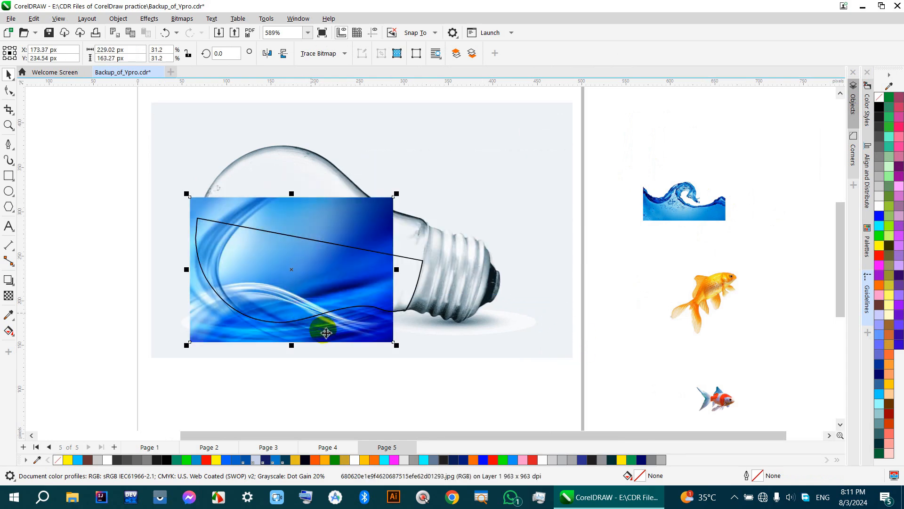
drag(397, 346, 605, 319)
- PowerClip the blue wave image inside the curve drawn over the lower part of the bulb
right_click(603, 318)
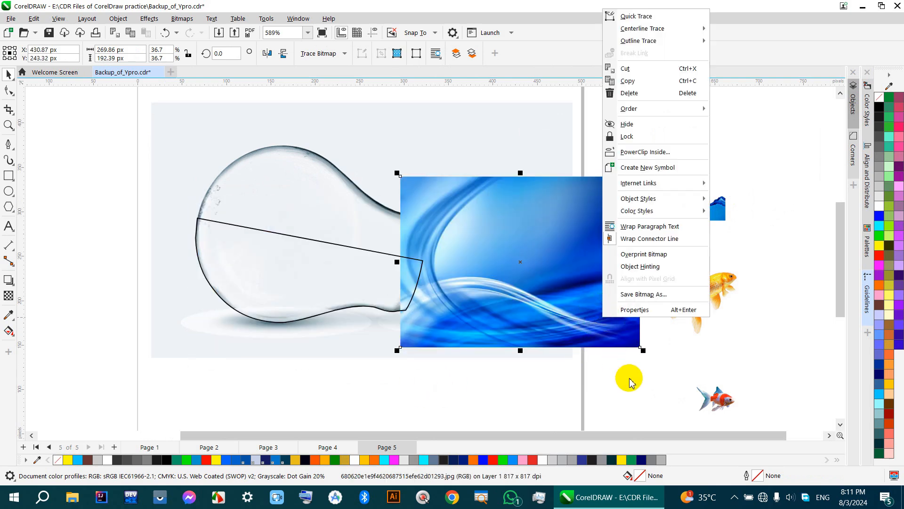
click(626, 149)
click(375, 257)
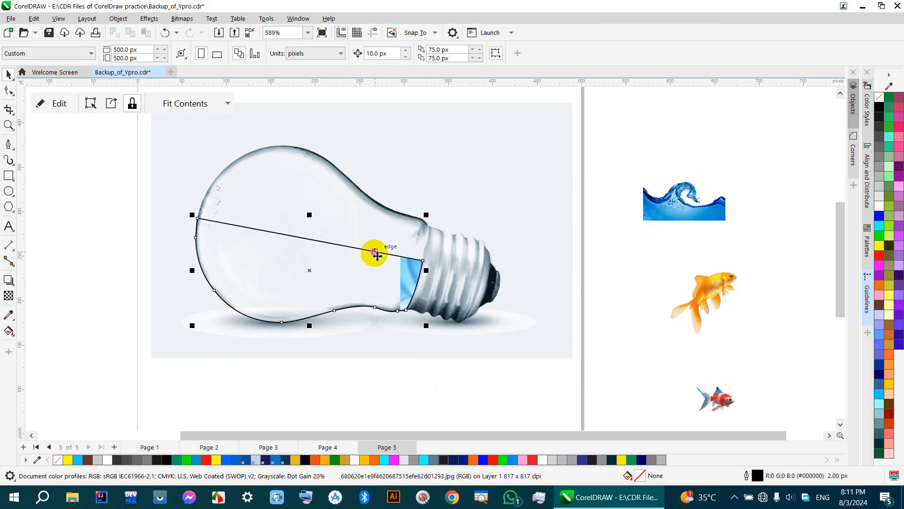
- Edit the PowerClip contents, move the blue image so it covers the whole curve, and finish editing
click(52, 105)
drag(453, 242, 245, 268)
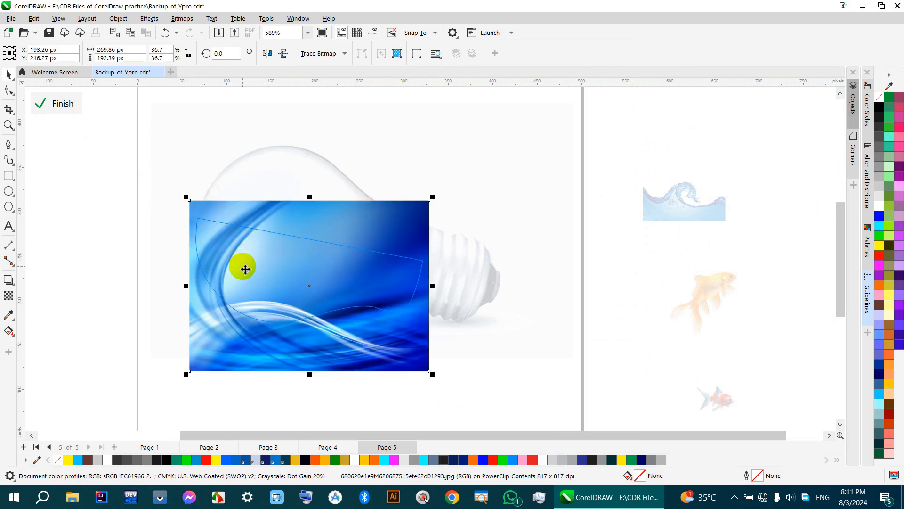
click(52, 112)
scroll(252, 245, down, 2)
scroll(254, 247, up, 3)
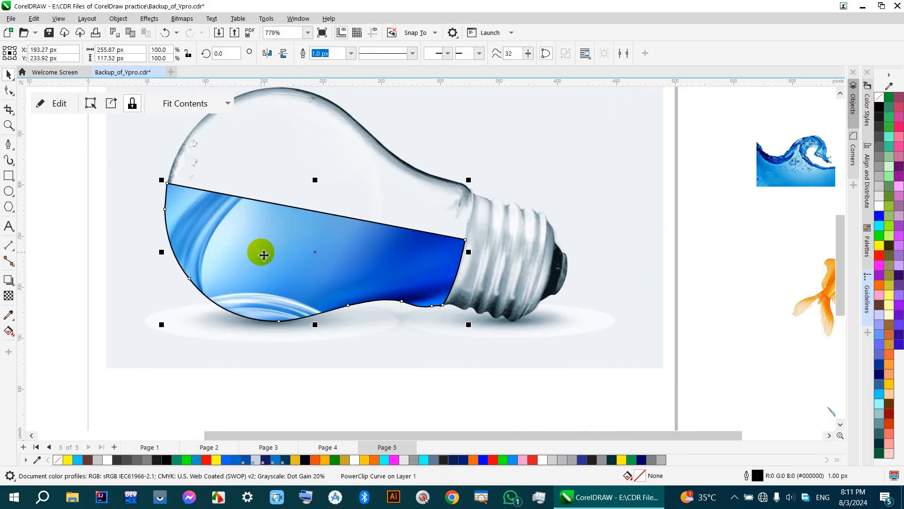
- Reopen the PowerClip contents and apply a linear transparency to the blue image, fading it upward from 0 to 100
scroll(263, 257, down, 2)
scroll(259, 250, up, 1)
click(55, 104)
click(288, 264)
click(8, 295)
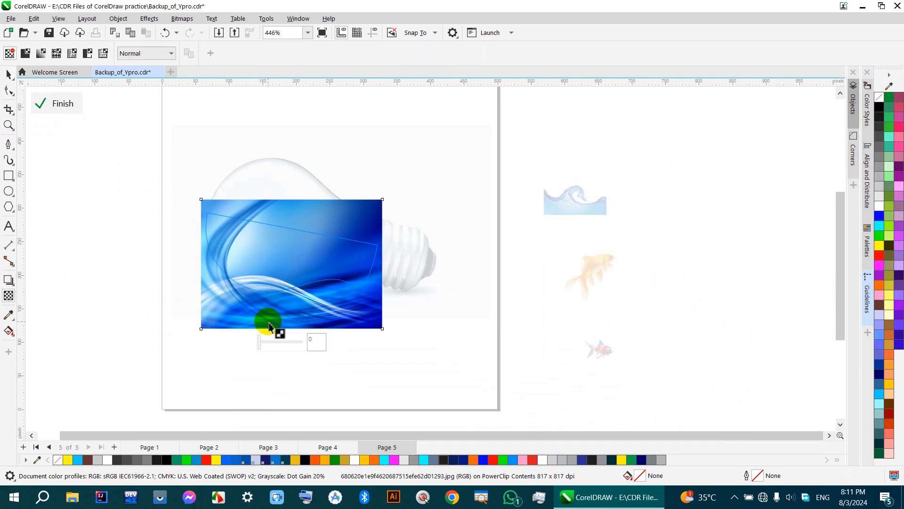
drag(294, 229, 295, 206)
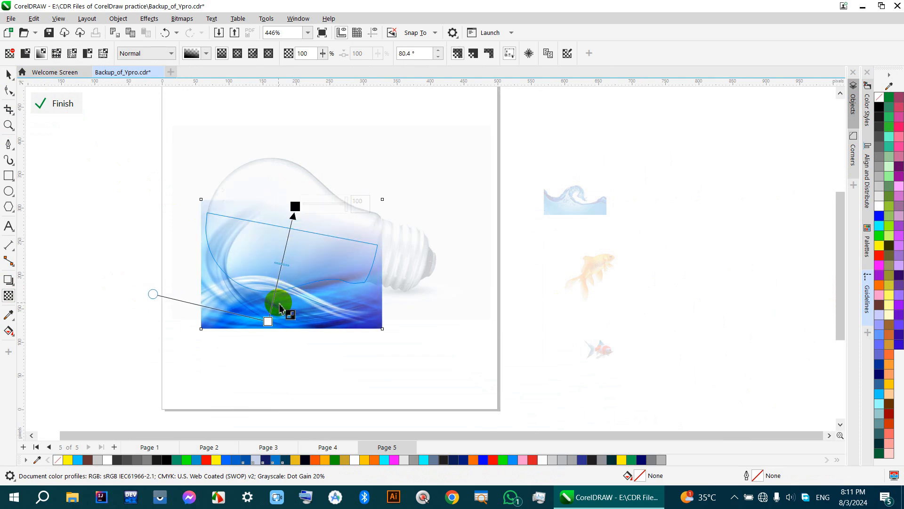
drag(269, 324, 285, 274)
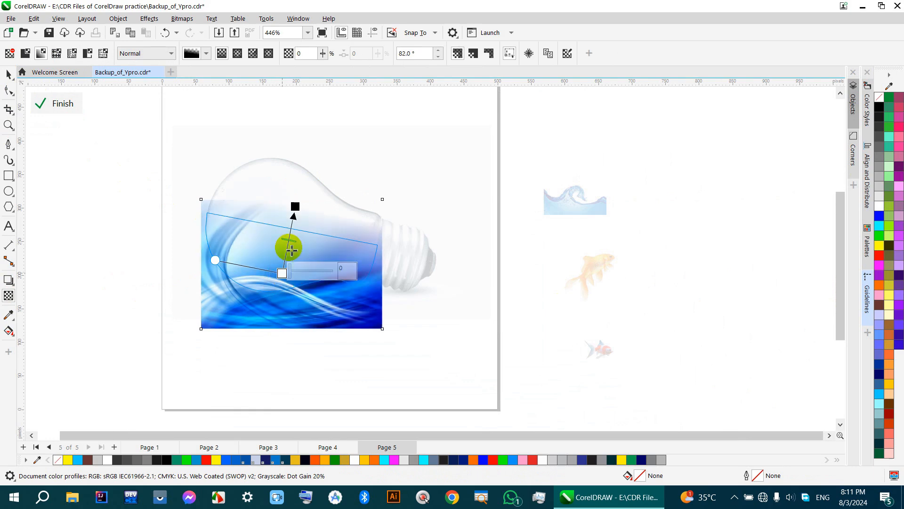
- Adjust both end points of the blue image's transparency gradient, giving it an angle of about 84.2°
scroll(292, 235, up, 2)
click(300, 178)
drag(300, 178, 291, 185)
click(274, 309)
drag(274, 309, 276, 282)
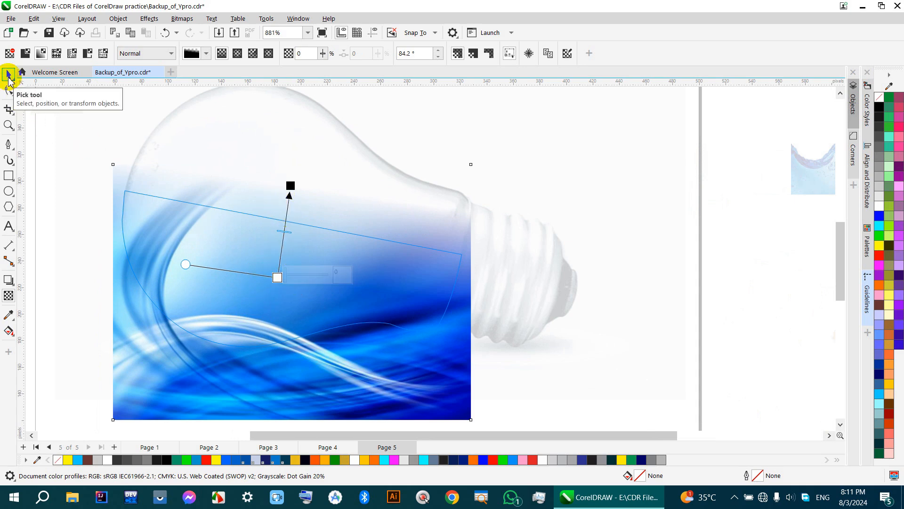
click(9, 74)
scroll(244, 172, down, 3)
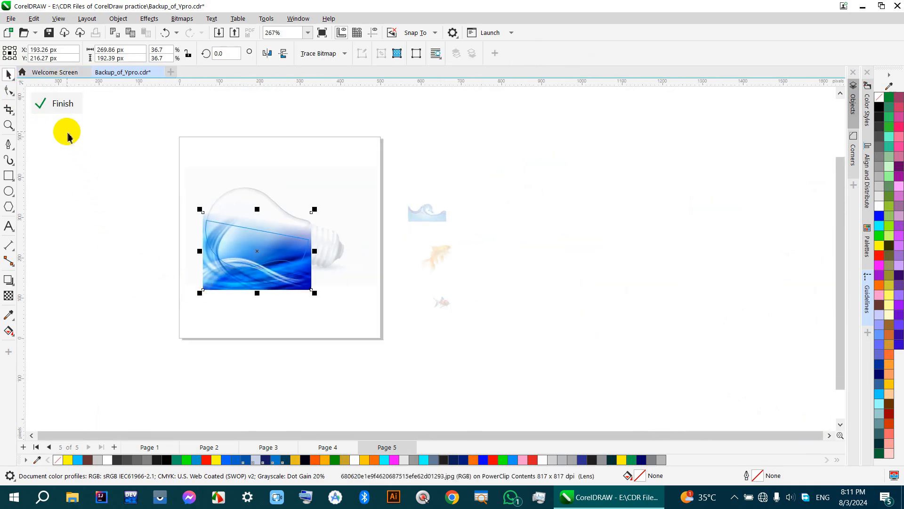
- Finish editing the PowerClip contents and position the water wave image over the lower part of the bulb
click(68, 109)
scroll(283, 234, up, 2)
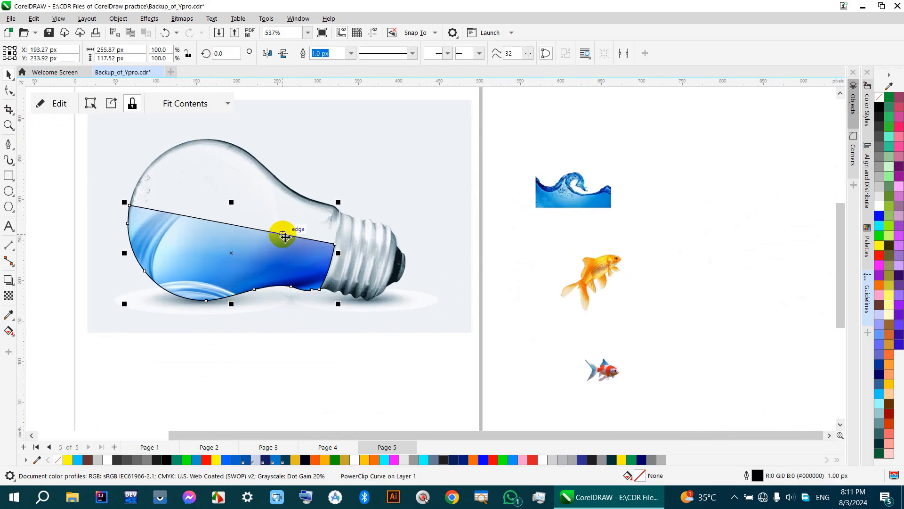
scroll(512, 267, down, 1)
drag(546, 217, 359, 287)
scroll(361, 288, up, 1)
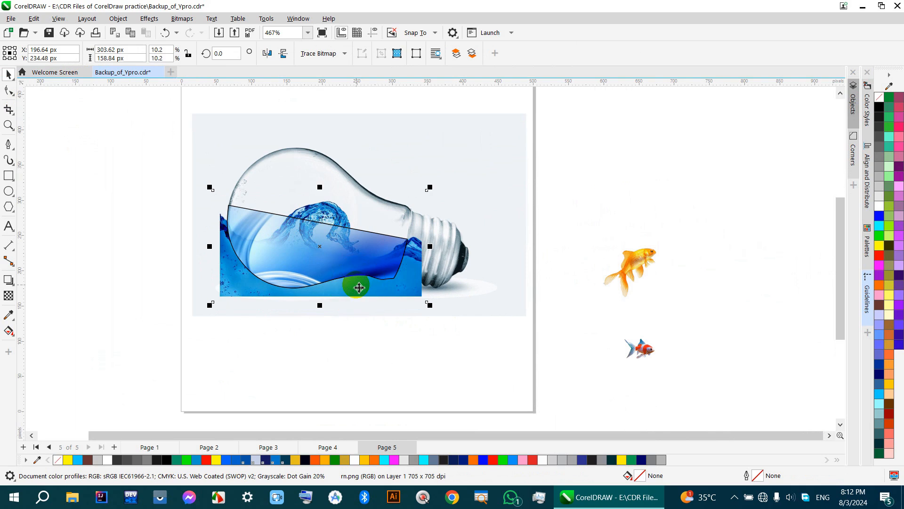
scroll(358, 287, up, 1)
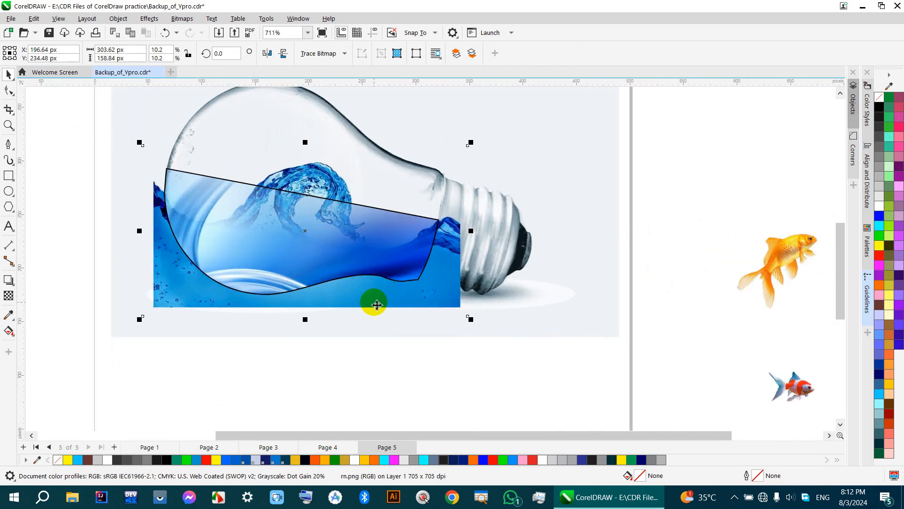
mouse_move(373, 300)
mouse_down()
mouse_move(374, 293)
mouse_move(380, 306)
mouse_up()
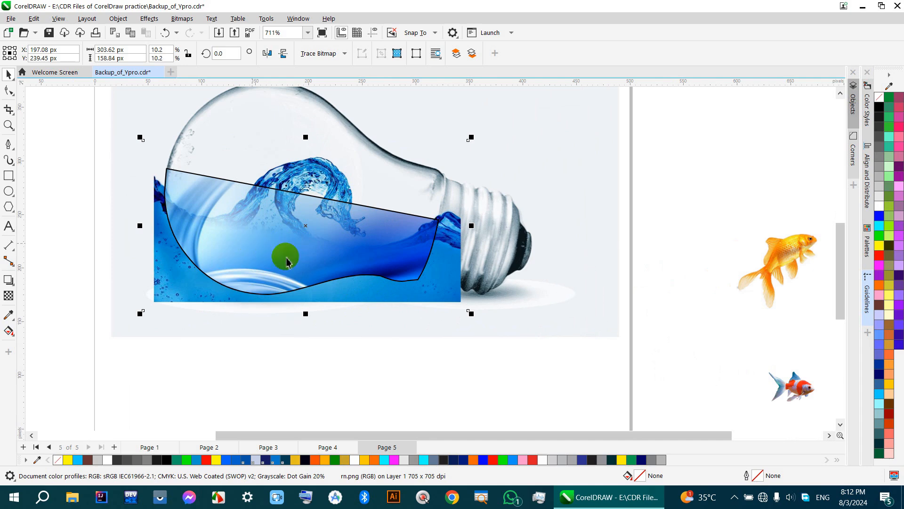
click(88, 188)
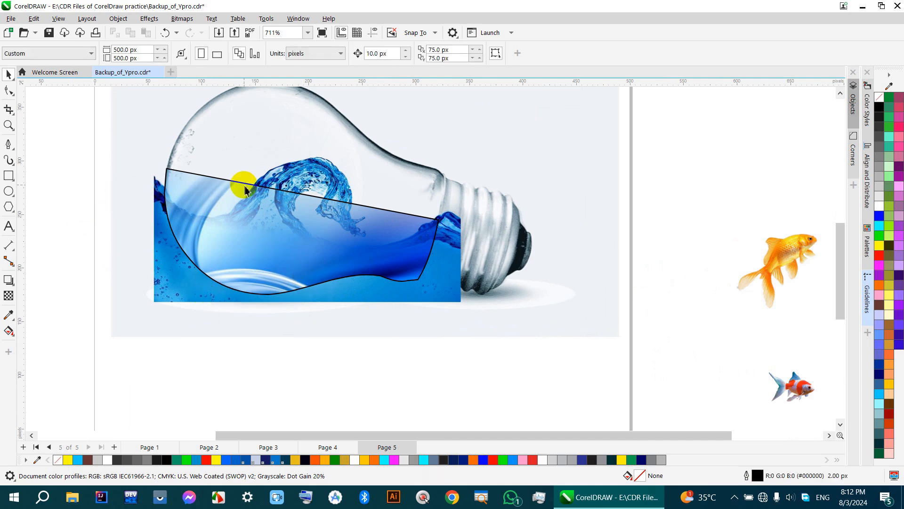
- Add two nodes on the PowerClip curve's straight upper edge, one on each side of the wave crest
click(244, 184)
click(10, 92)
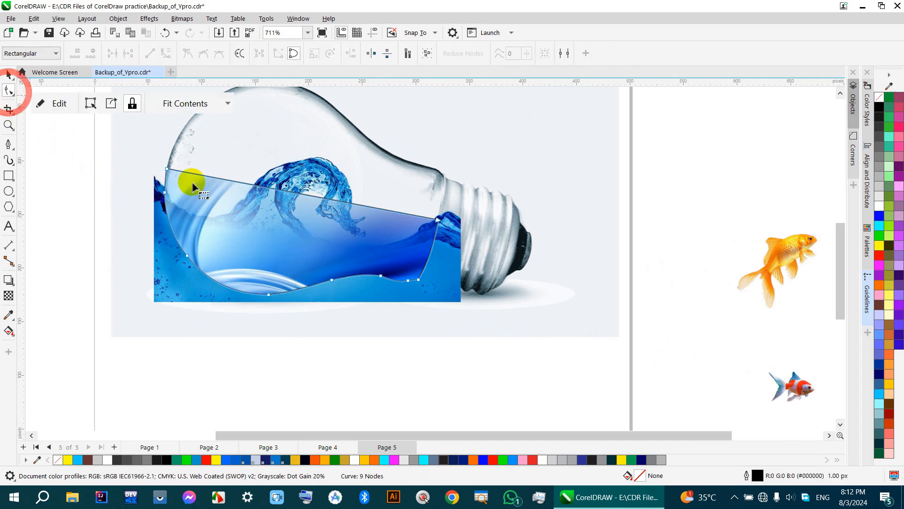
scroll(264, 199, up, 1)
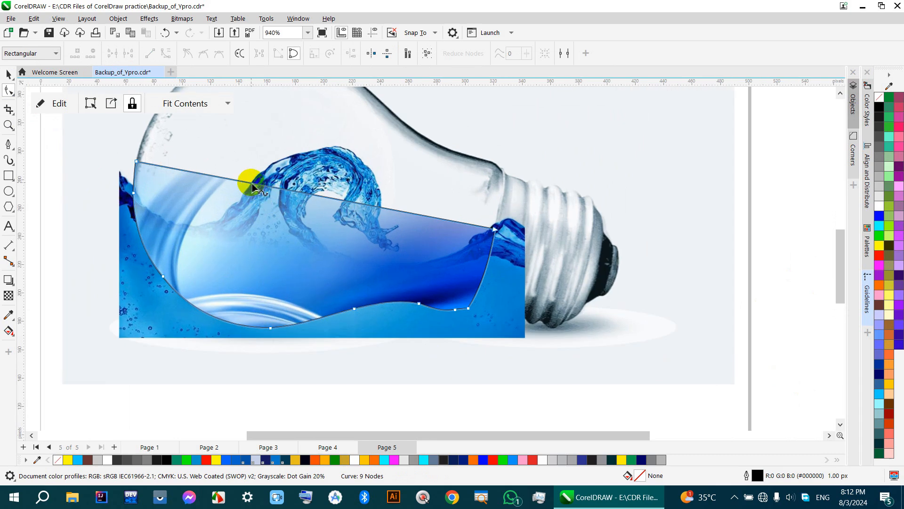
double_click(253, 185)
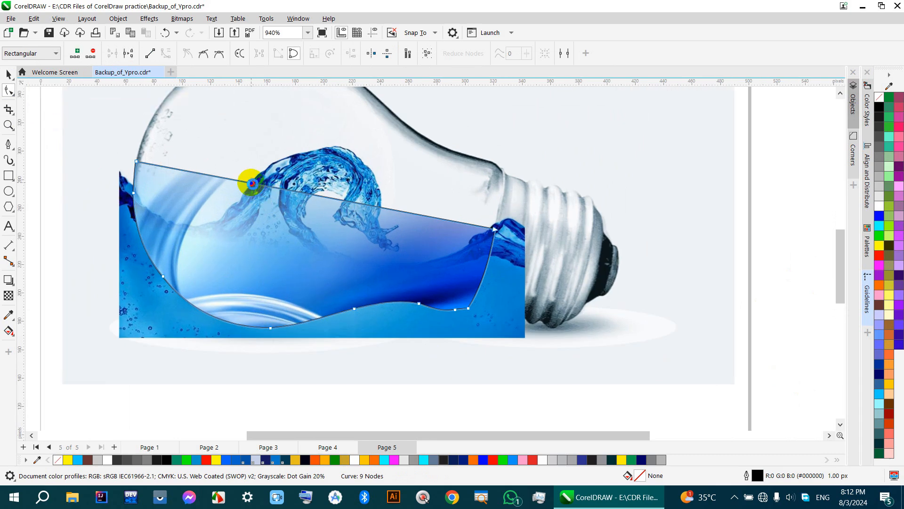
click(384, 210)
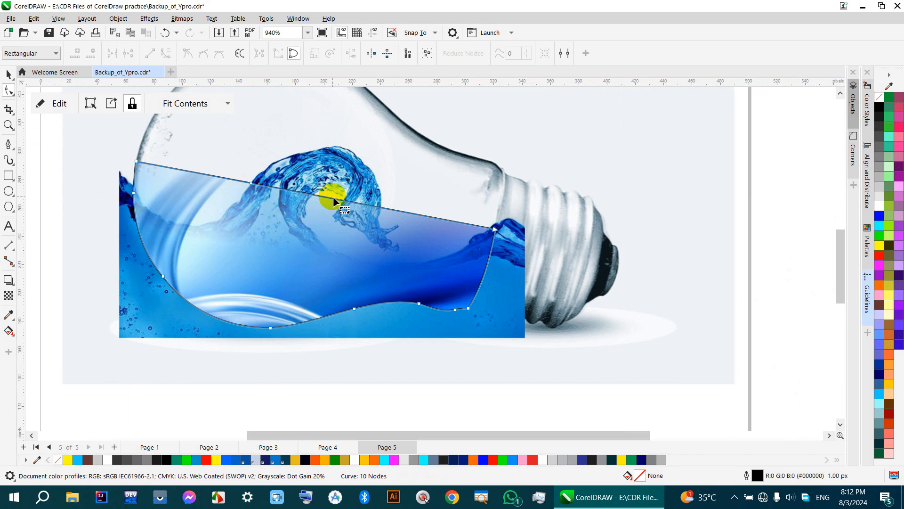
mouse_move(335, 204)
mouse_down()
mouse_move(333, 178)
mouse_move(335, 189)
mouse_up()
key(ctrl+z)
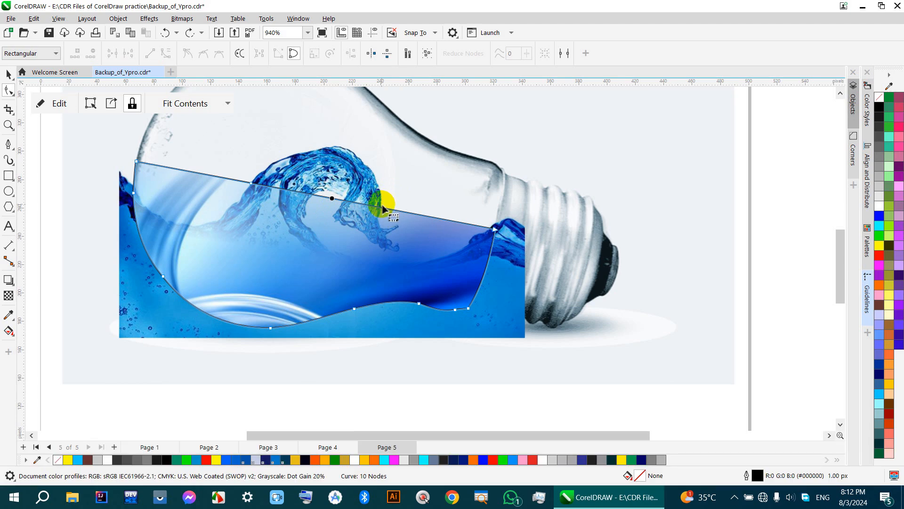
double_click(381, 208)
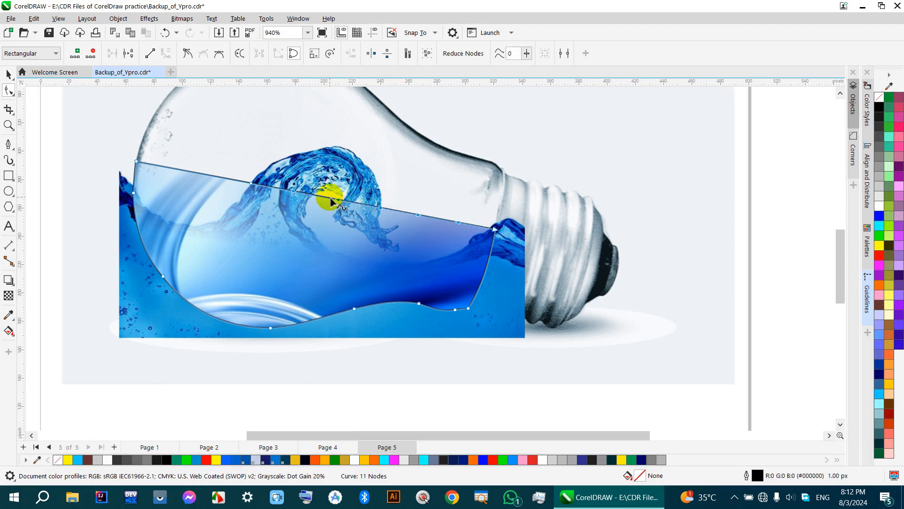
- Undo the trial bend between the two added nodes and make both of them cusp nodes
drag(330, 200, 340, 161)
key(ctrl+z)
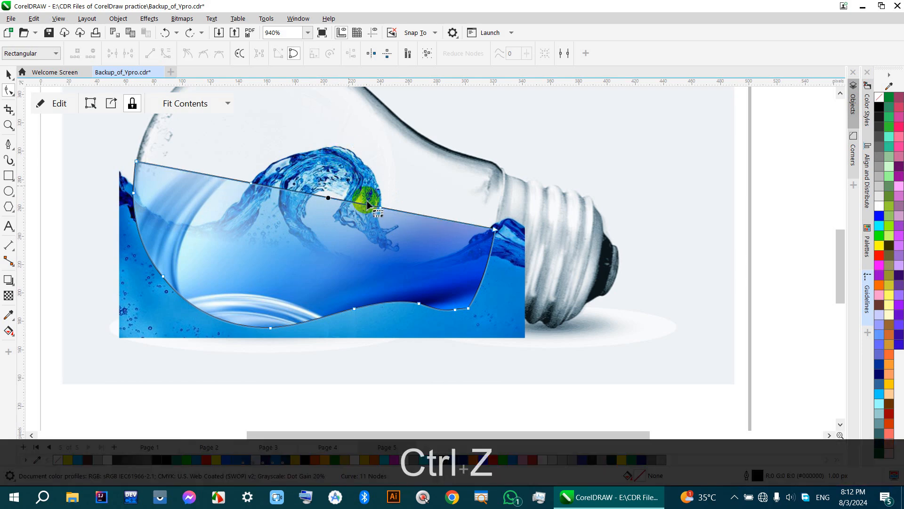
drag(385, 230, 354, 178)
click(185, 51)
drag(267, 205, 218, 157)
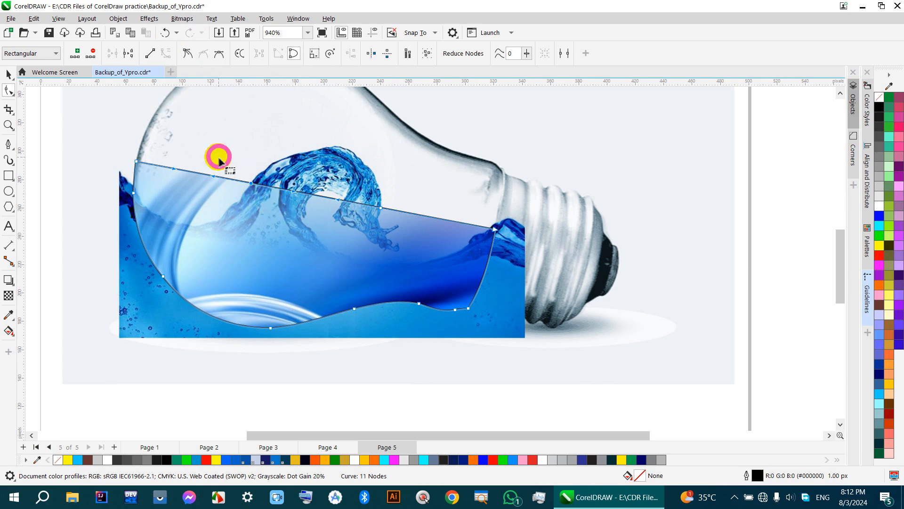
click(190, 54)
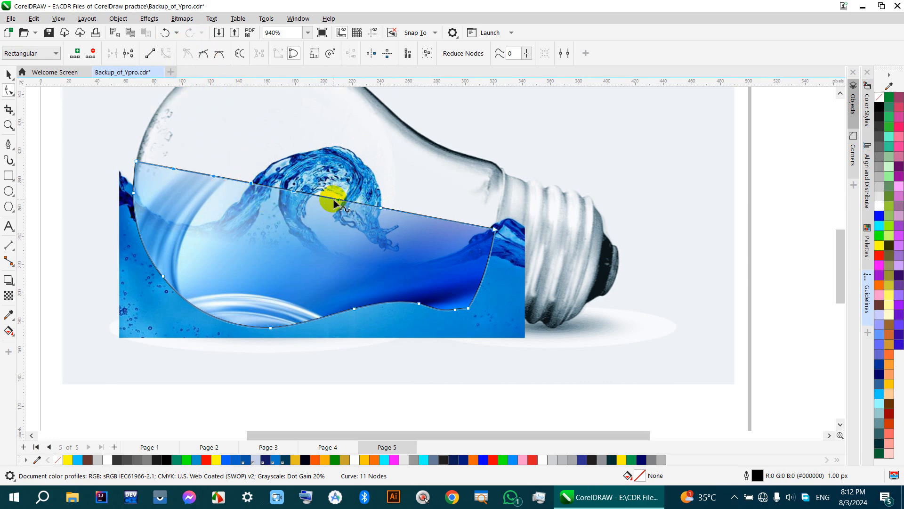
- Bend the segment between the two cusp nodes upward into an arc over the wave crest
drag(333, 203, 344, 158)
scroll(344, 158, up, 3)
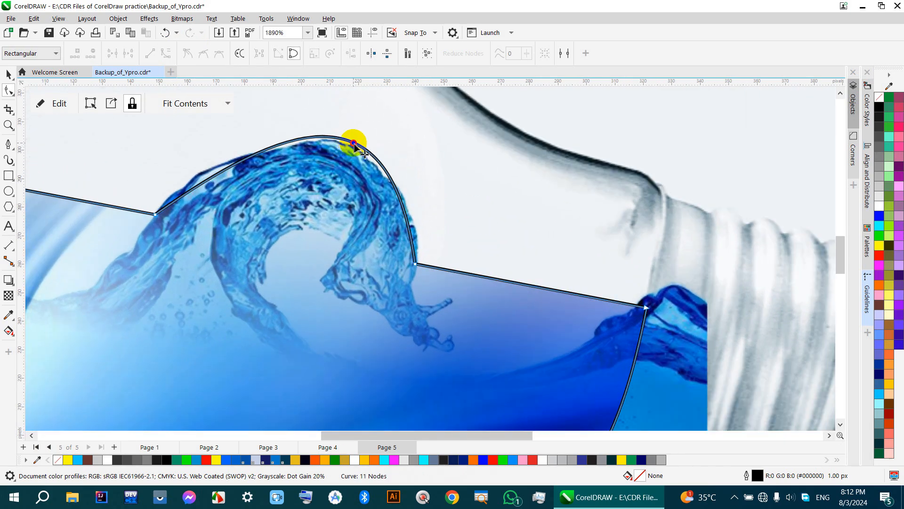
drag(353, 143, 347, 146)
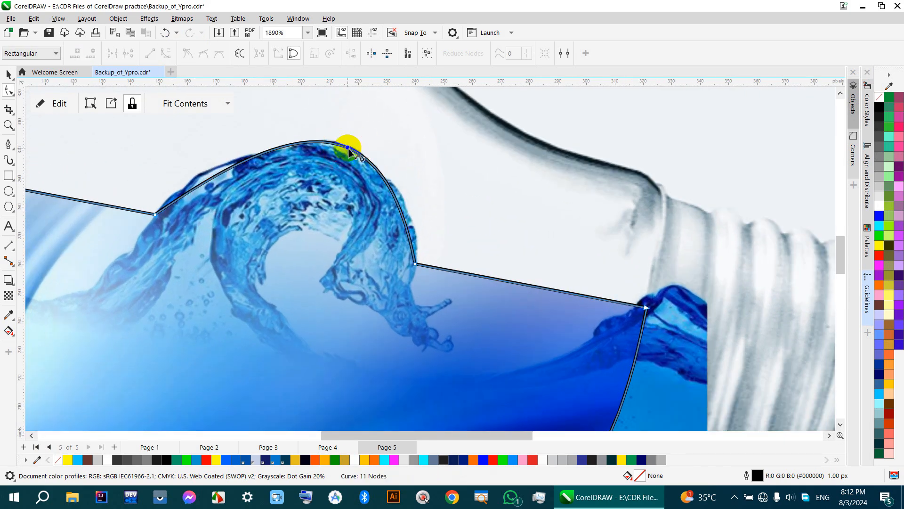
- Adjust the control handles at both ends of the arc so it follows the outline of the wave crest
click(153, 206)
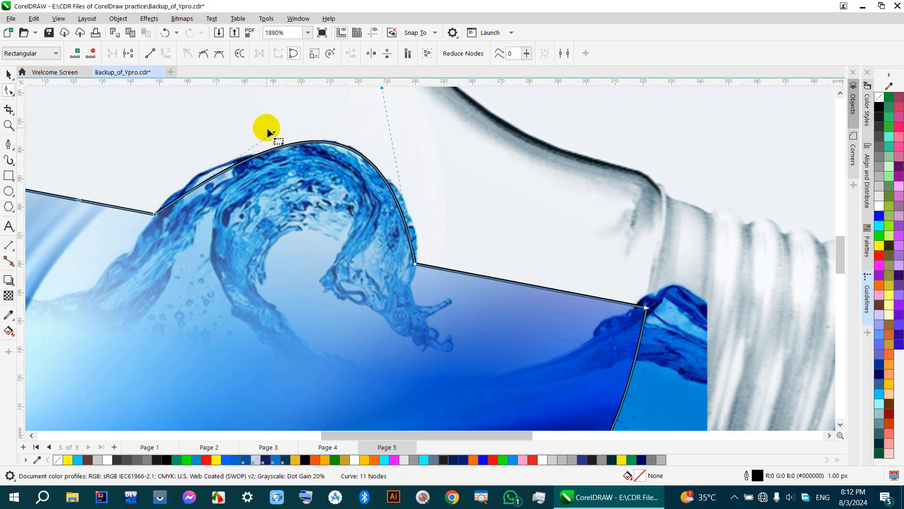
mouse_move(274, 135)
mouse_down()
mouse_move(202, 155)
mouse_move(209, 150)
mouse_up()
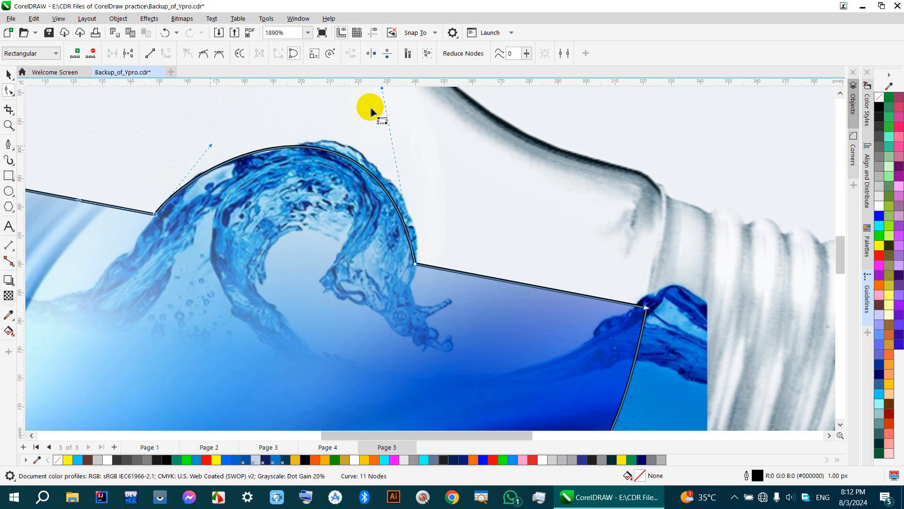
scroll(371, 108, down, 2)
scroll(374, 118, up, 2)
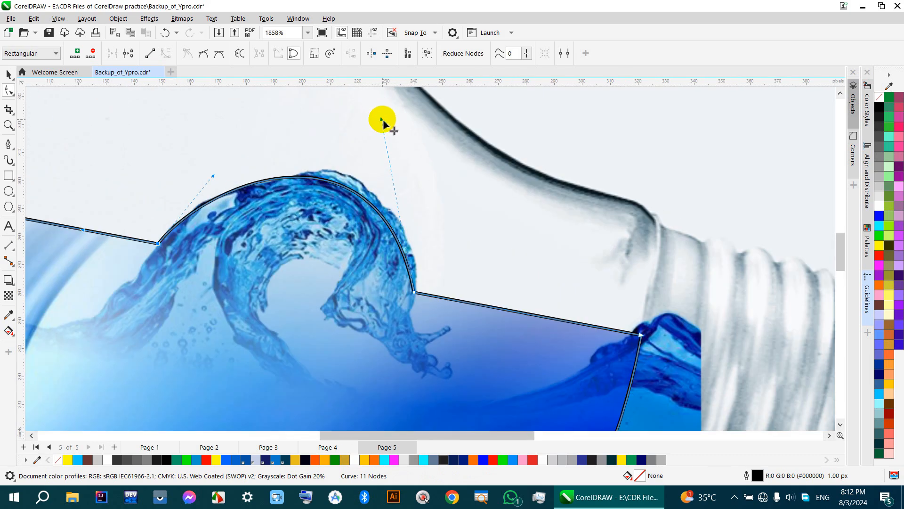
drag(382, 121, 413, 122)
scroll(375, 148, down, 3)
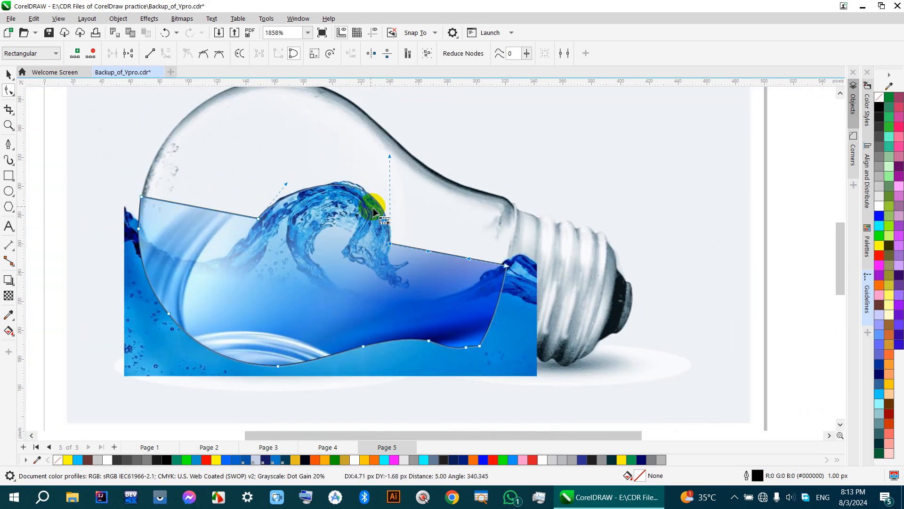
- Fine-tune the arc so it fits closely along the upper edge of the wave crest
click(8, 76)
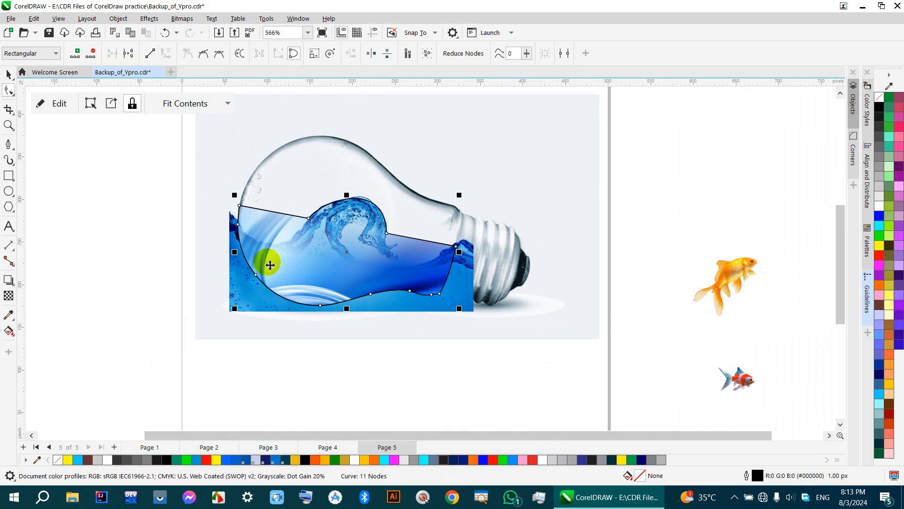
scroll(358, 194, up, 2)
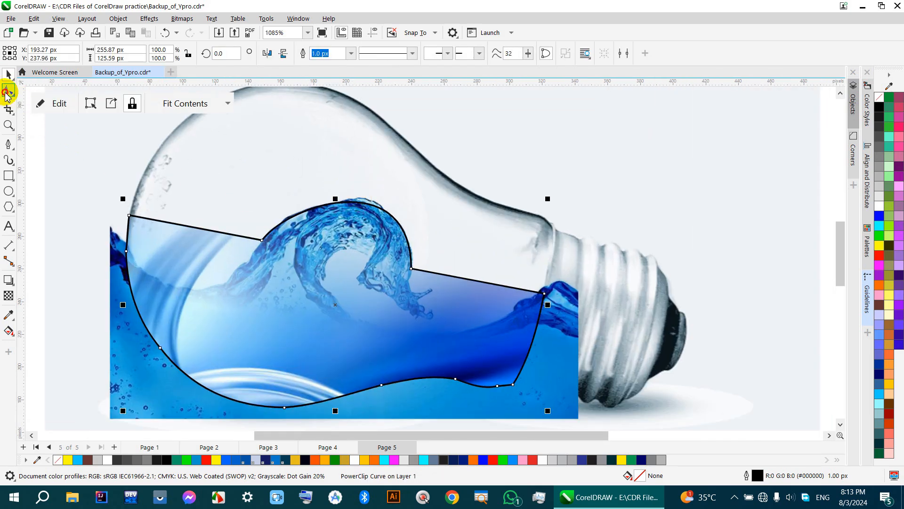
click(8, 90)
scroll(341, 216, up, 1)
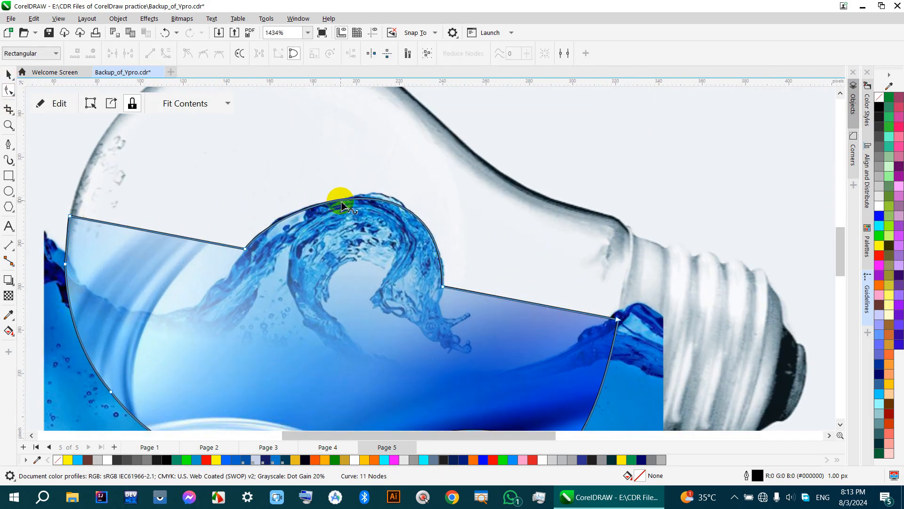
drag(340, 199, 338, 197)
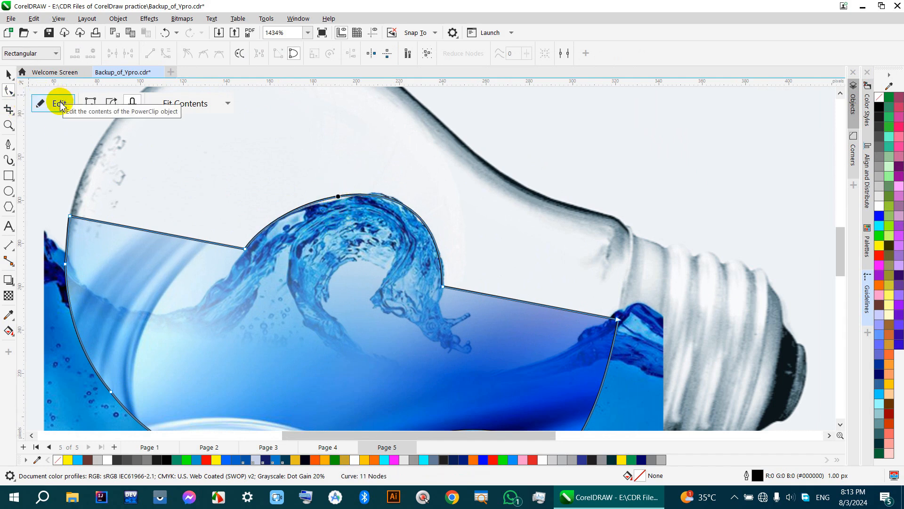
click(9, 74)
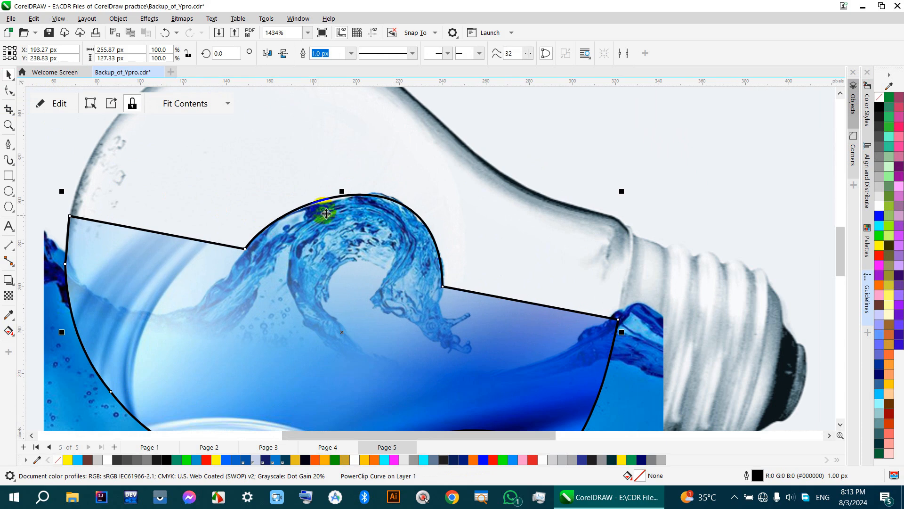
click(7, 97)
scroll(360, 204, up, 2)
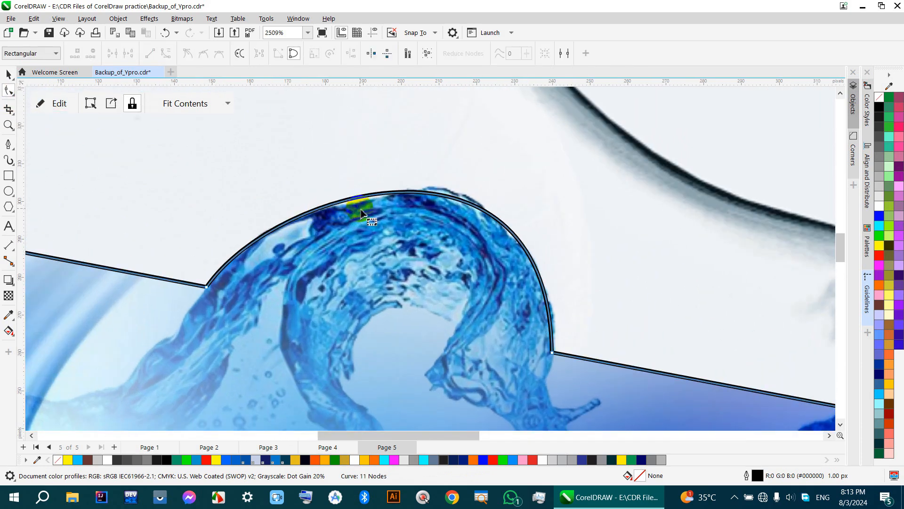
drag(360, 195, 357, 201)
scroll(357, 192, down, 6)
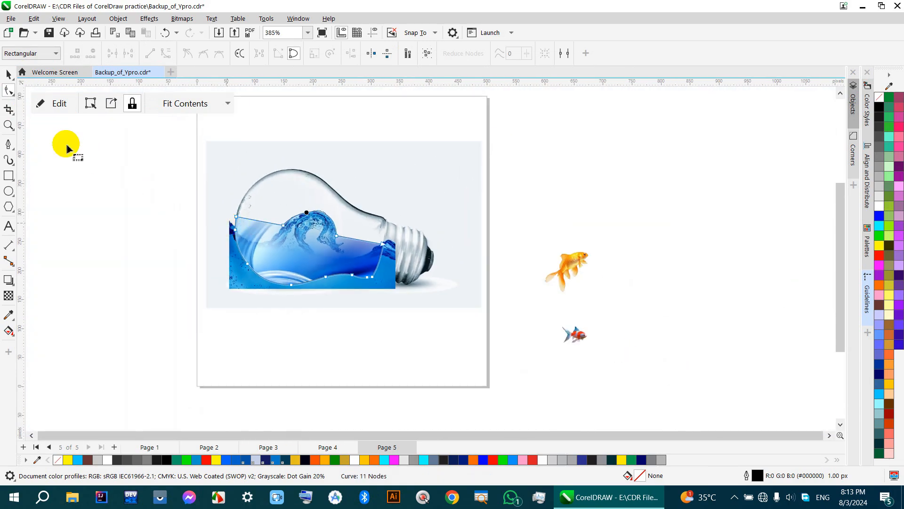
- PowerClip the water wave image inside the reshaped bulb curve
click(9, 74)
scroll(340, 284, up, 2)
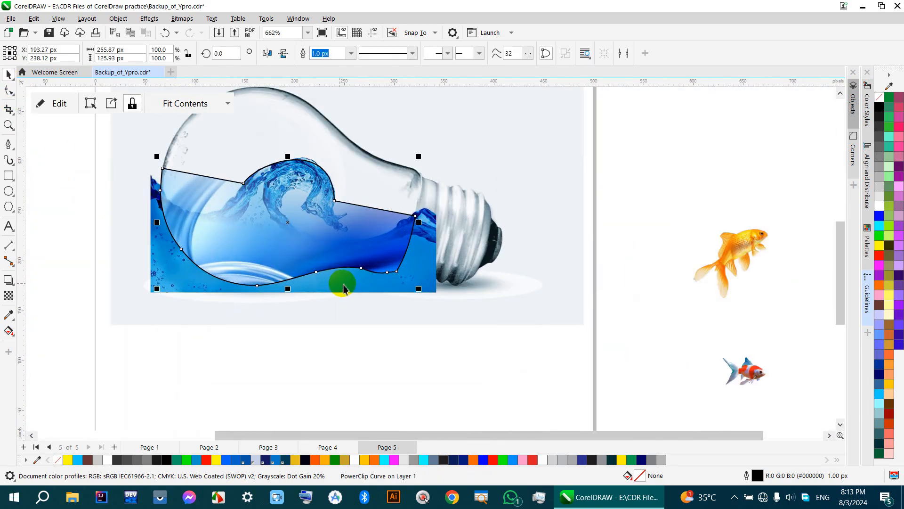
click(427, 278)
right_click(427, 278)
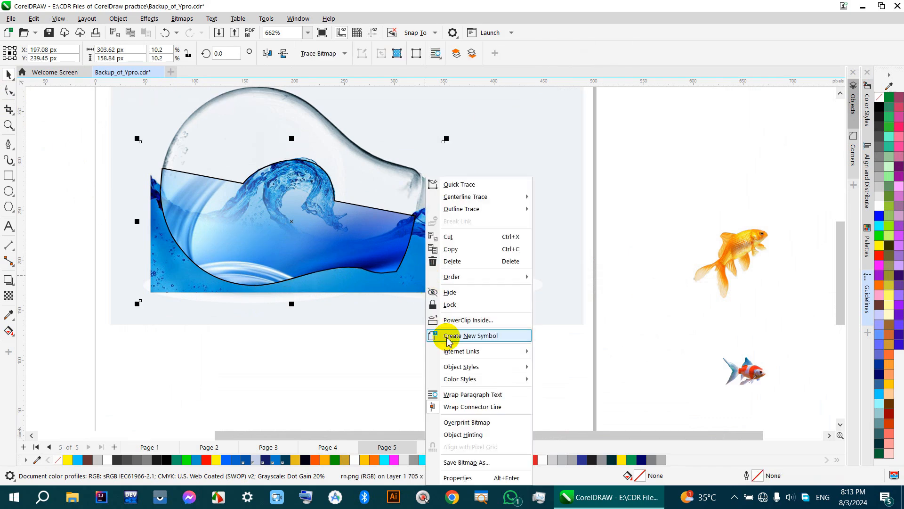
click(447, 318)
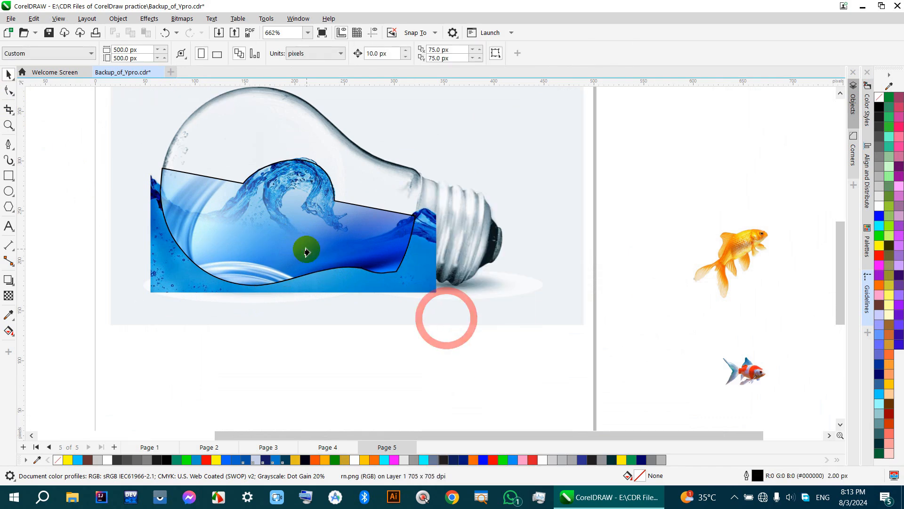
click(201, 179)
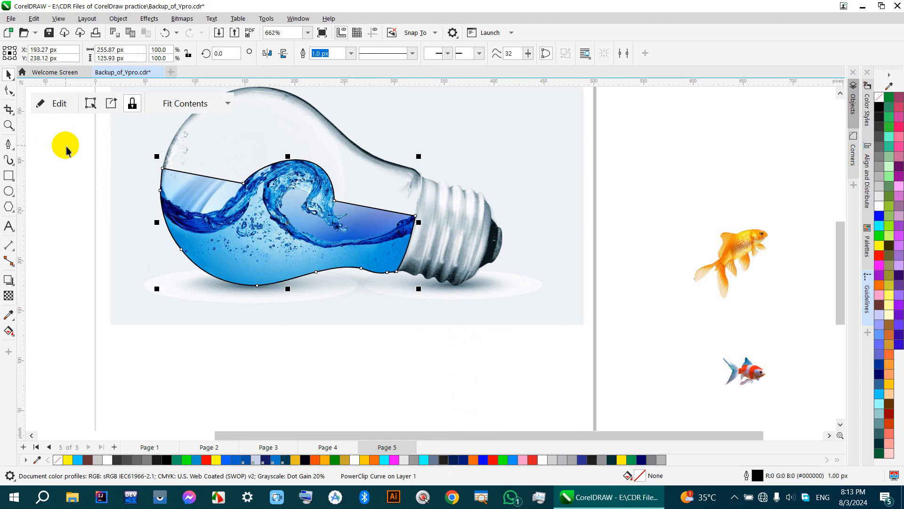
- Edit the PowerClip contents, set the wave image's transparency merge mode to Overlay, and finish editing
click(56, 103)
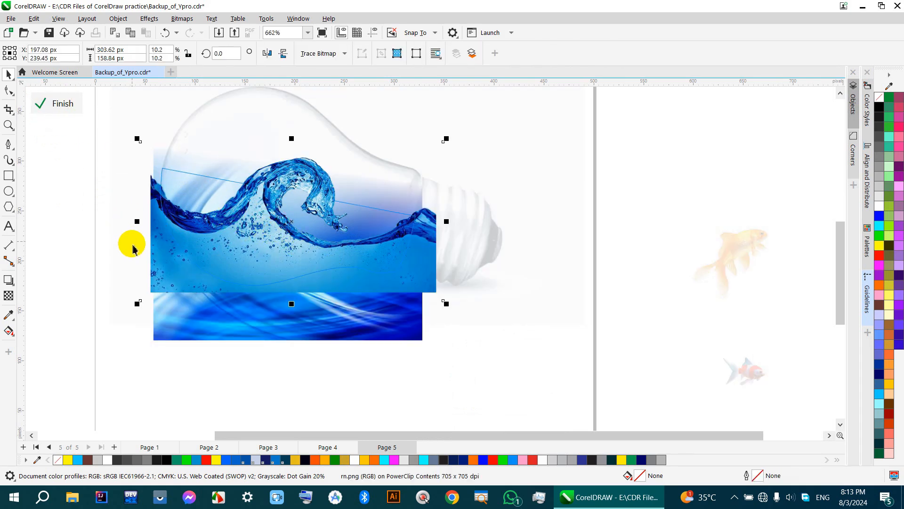
click(8, 296)
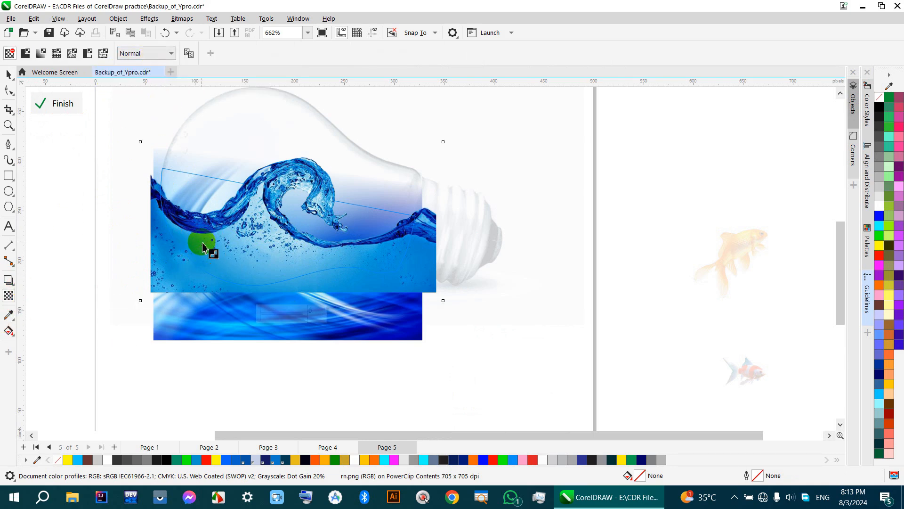
click(151, 56)
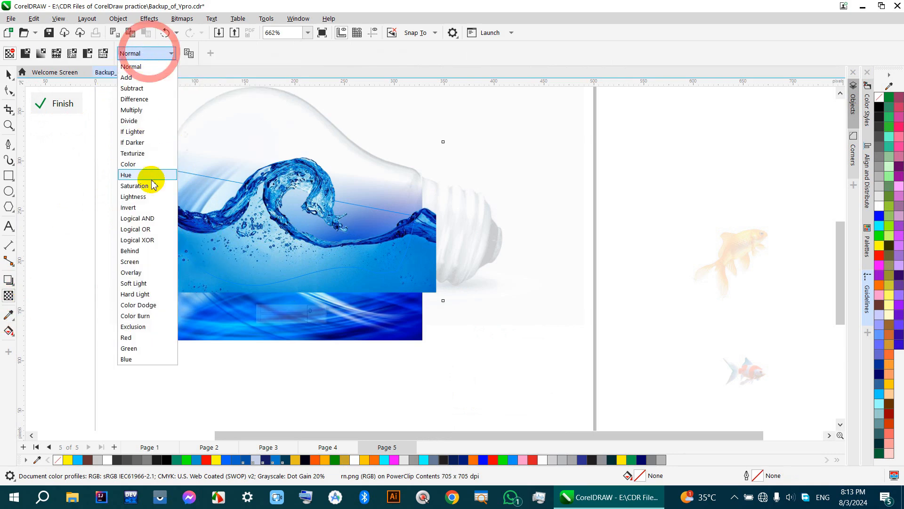
click(136, 274)
click(61, 106)
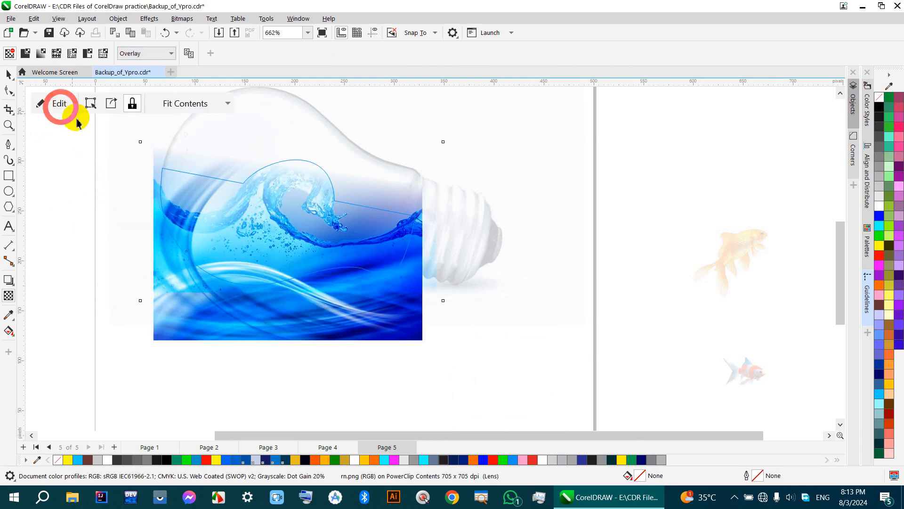
- Edit the bulb's PowerClip contents, give the blue water background image a uniform transparency of 50, and finish editing
scroll(312, 207, up, 2)
click(300, 203)
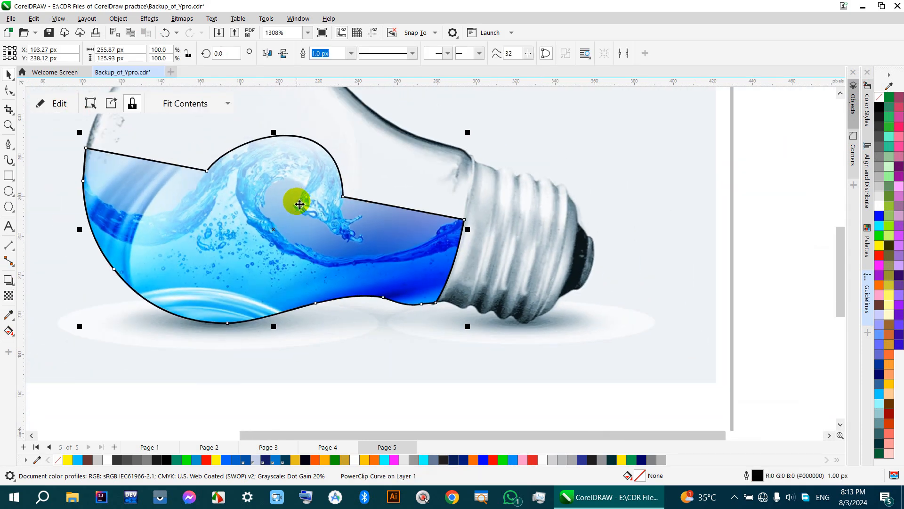
scroll(299, 203, down, 1)
click(41, 113)
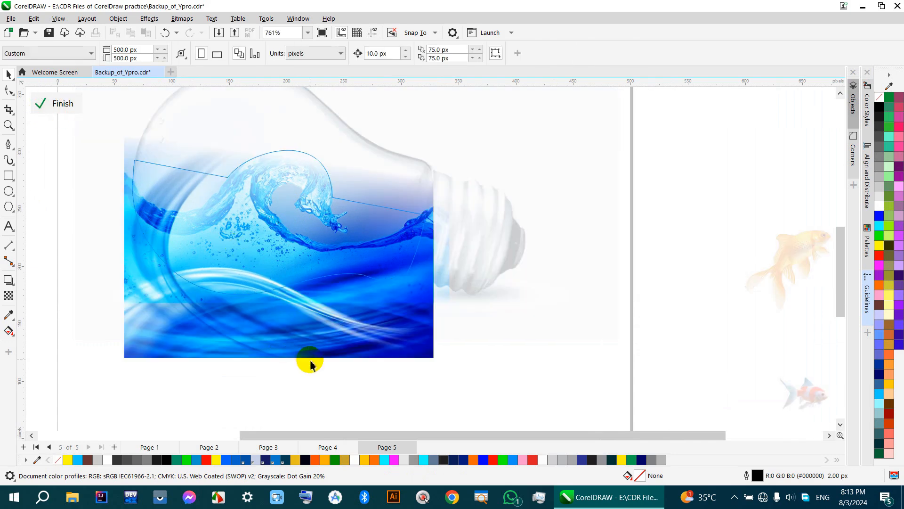
click(402, 351)
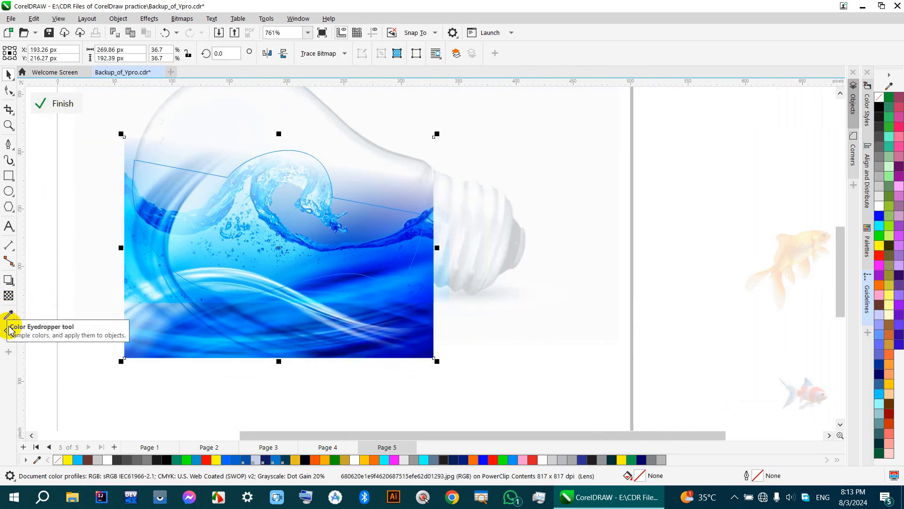
click(8, 295)
click(244, 340)
scroll(243, 340, down, 3)
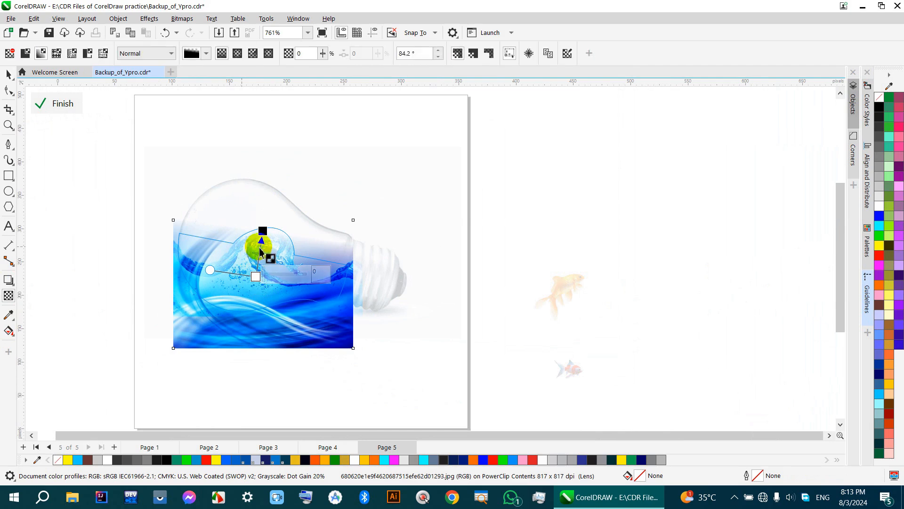
click(19, 52)
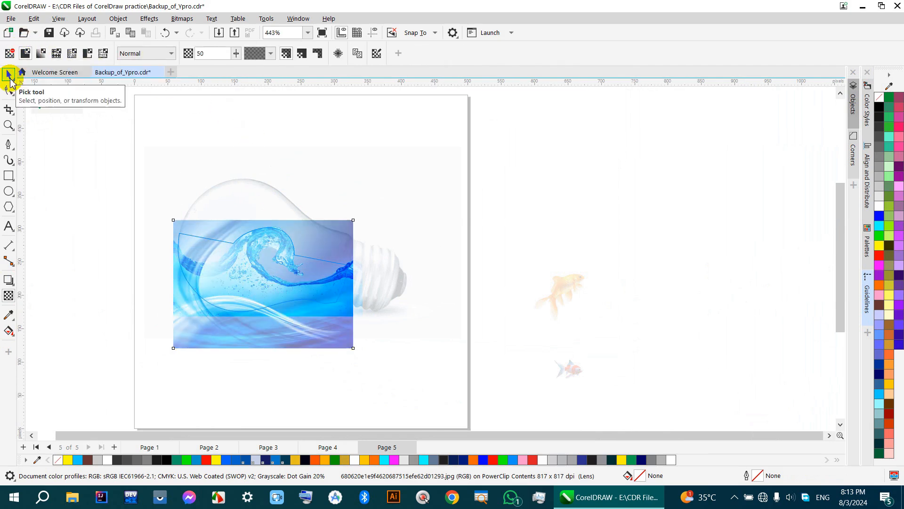
click(47, 103)
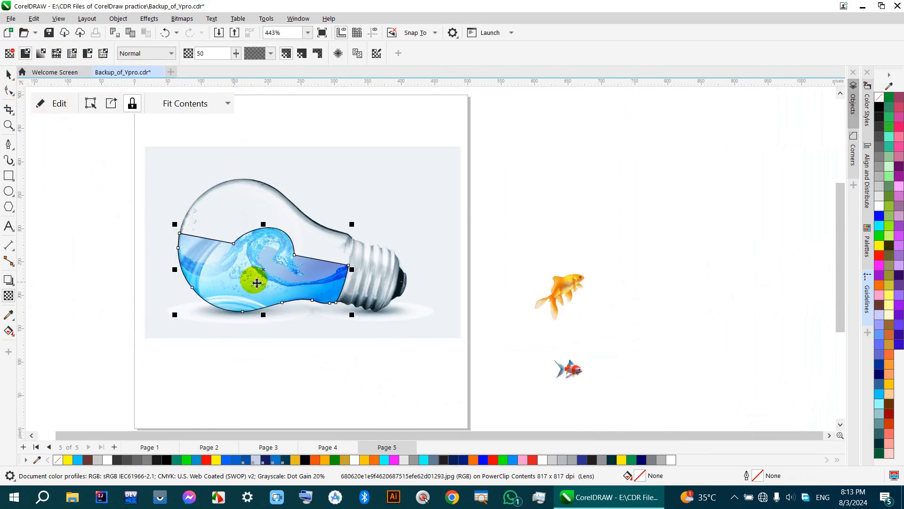
- Reopen the PowerClip contents, lower the blue background image's uniform transparency to 7, and finish editing
scroll(257, 282, up, 3)
scroll(256, 282, down, 2)
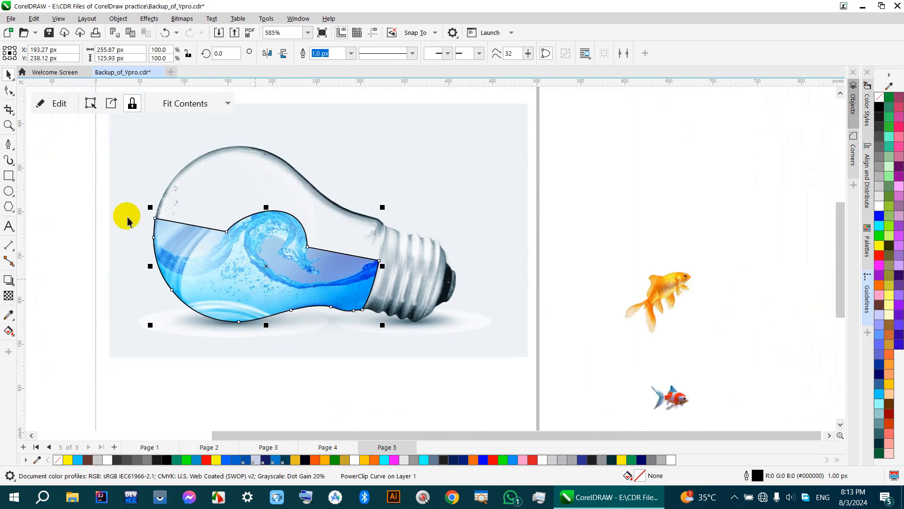
click(52, 103)
scroll(355, 359, up, 2)
click(362, 369)
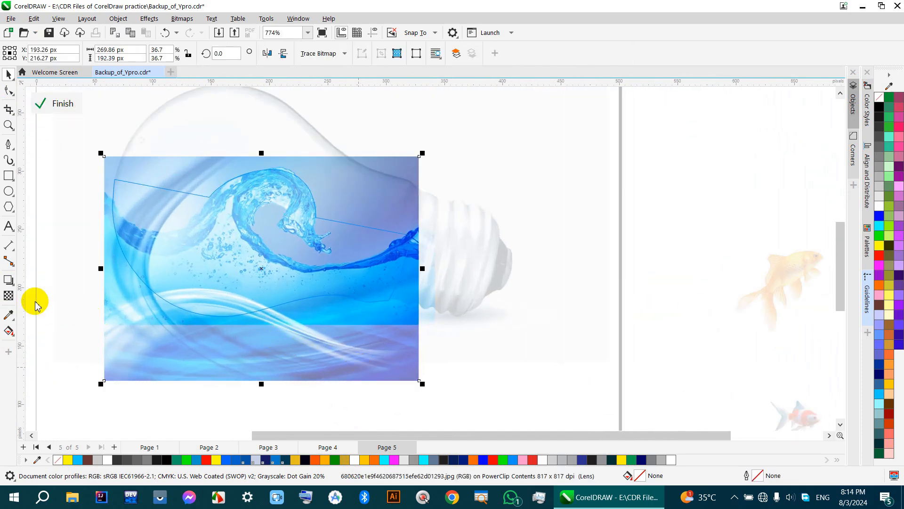
click(7, 294)
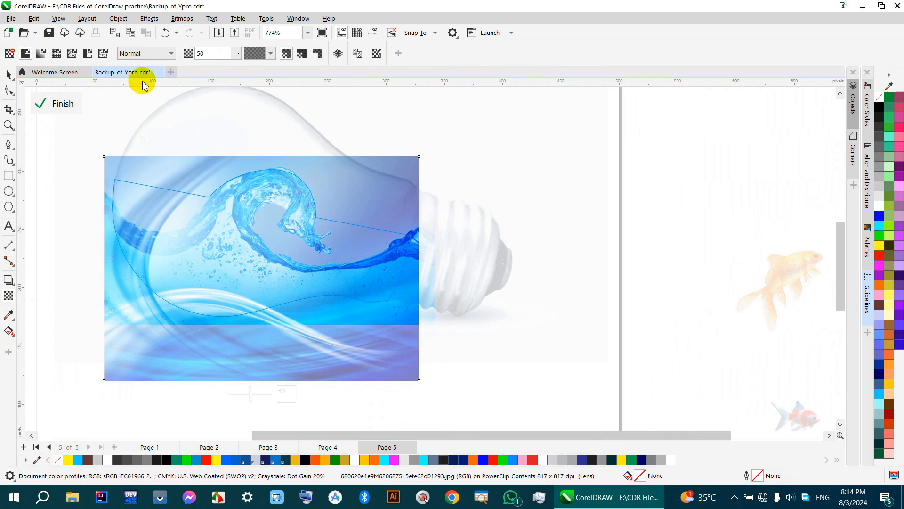
click(140, 54)
click(140, 54)
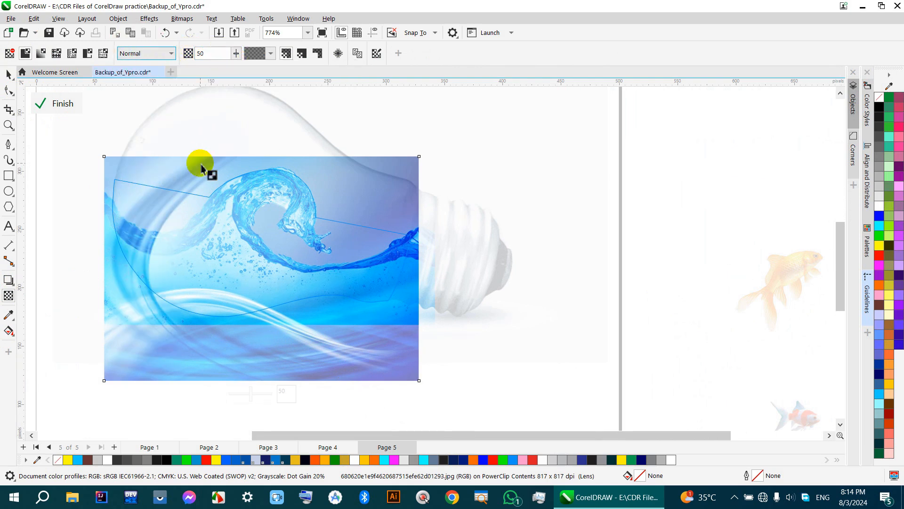
scroll(289, 309, down, 1)
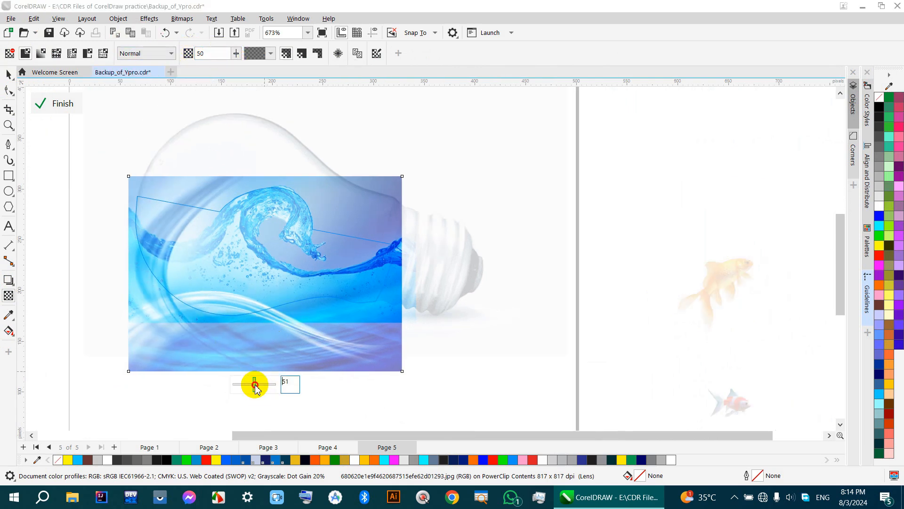
drag(252, 384, 235, 387)
click(56, 102)
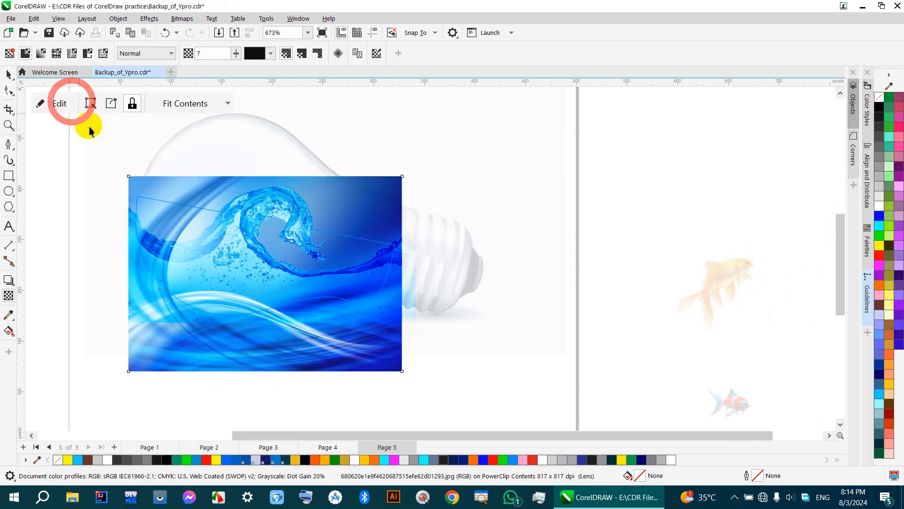
- Remove the black outline from the water PowerClip curve and deselect it
scroll(284, 242, up, 1)
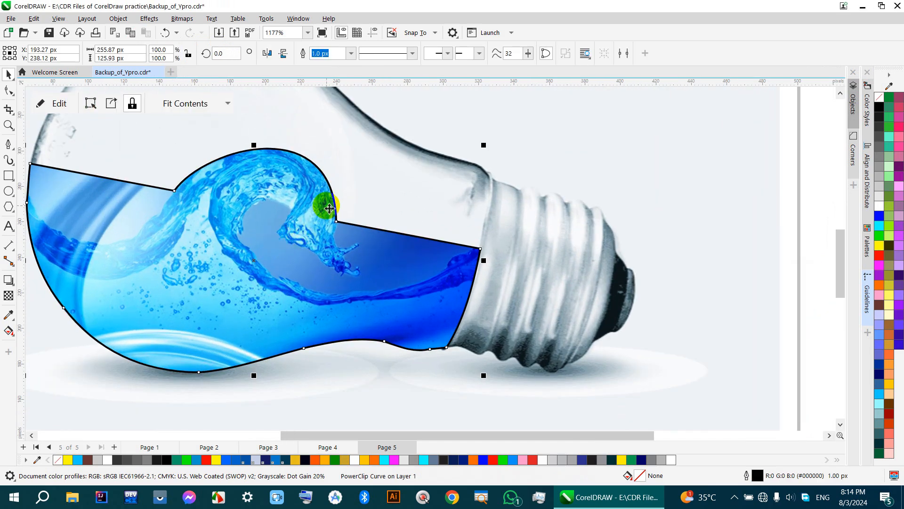
scroll(323, 202, down, 4)
click(9, 74)
scroll(329, 302, down, 3)
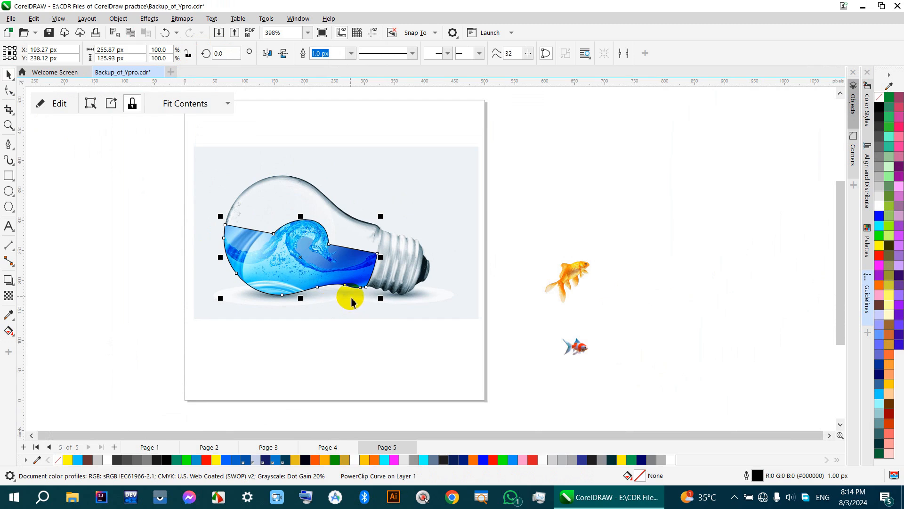
right_click(878, 97)
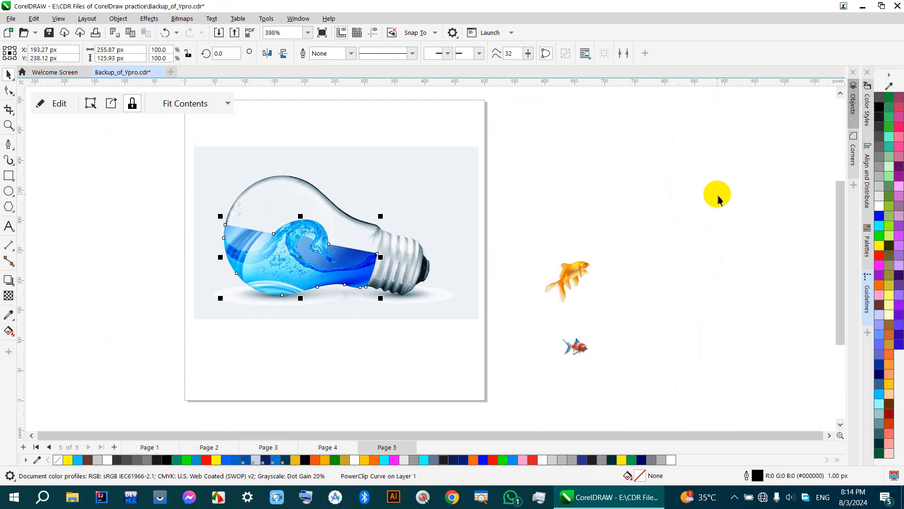
click(656, 190)
scroll(502, 256, down, 2)
- Place the goldfish in the left part of the bulb's water, in front of the PowerClip, and scale it to about 126 px wide
scroll(425, 248, up, 1)
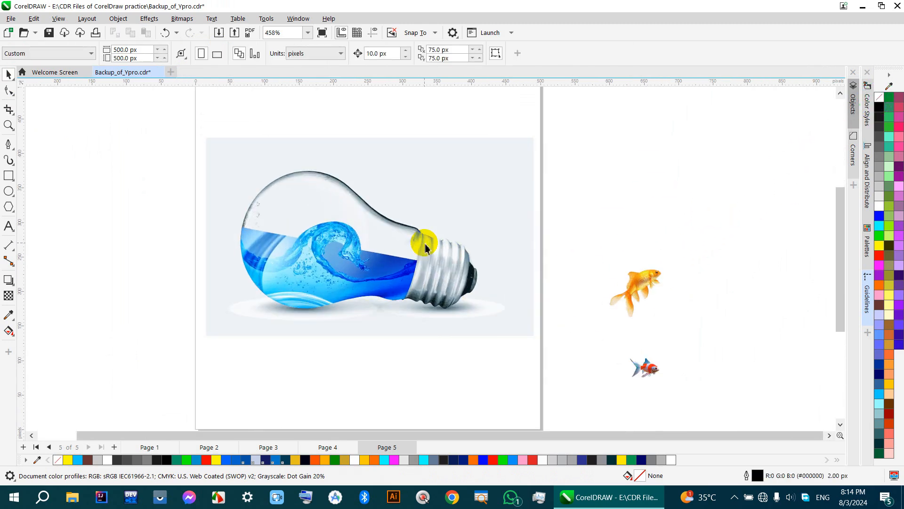
drag(639, 284, 325, 224)
scroll(236, 320, up, 4)
key(ctrl+Page_Up)
key(ctrl+Page_Up)
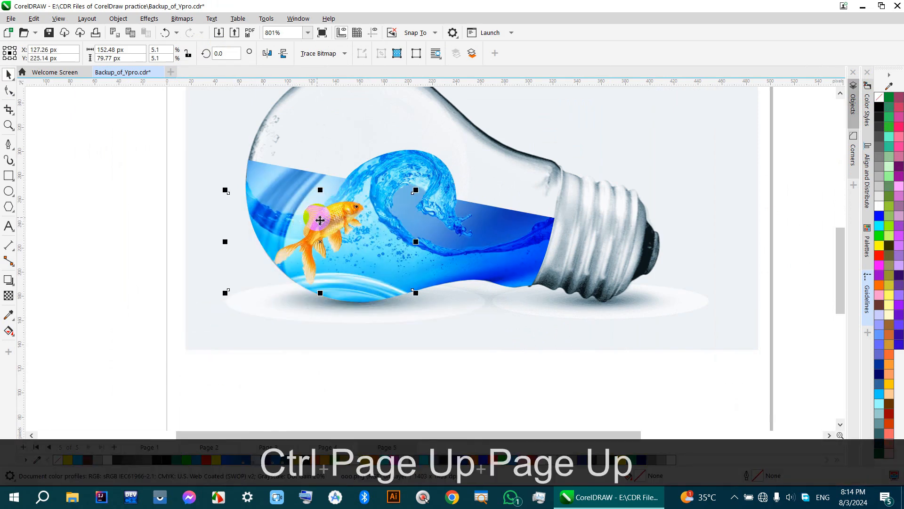
drag(226, 294, 270, 268)
scroll(357, 218, up, 3)
drag(357, 218, 323, 238)
drag(414, 199, 429, 188)
- Place a copy of the goldfish in the water near the screw base and shrink it to about 69 px wide
scroll(316, 231, down, 2)
drag(316, 230, 445, 245)
drag(349, 306, 429, 265)
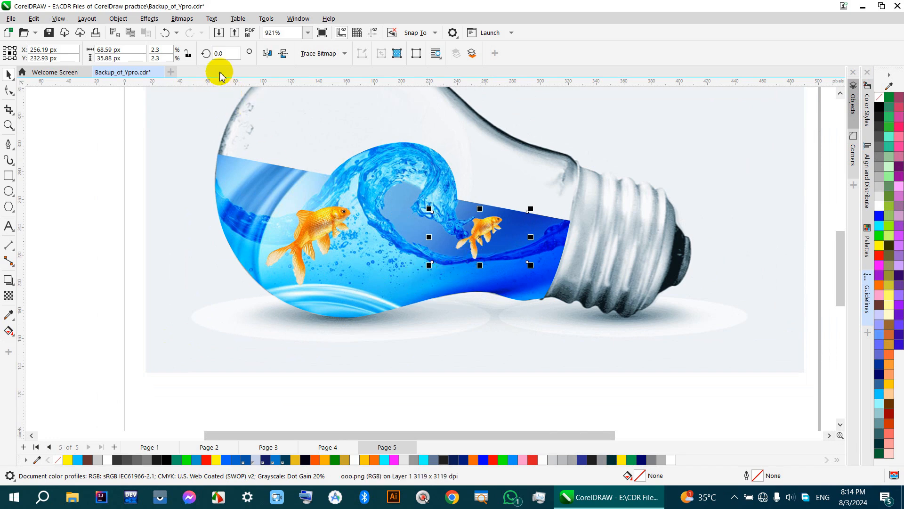
- Mirror the small goldfish vertically and horizontally and shift it slightly down towards the screw base
click(283, 54)
click(267, 54)
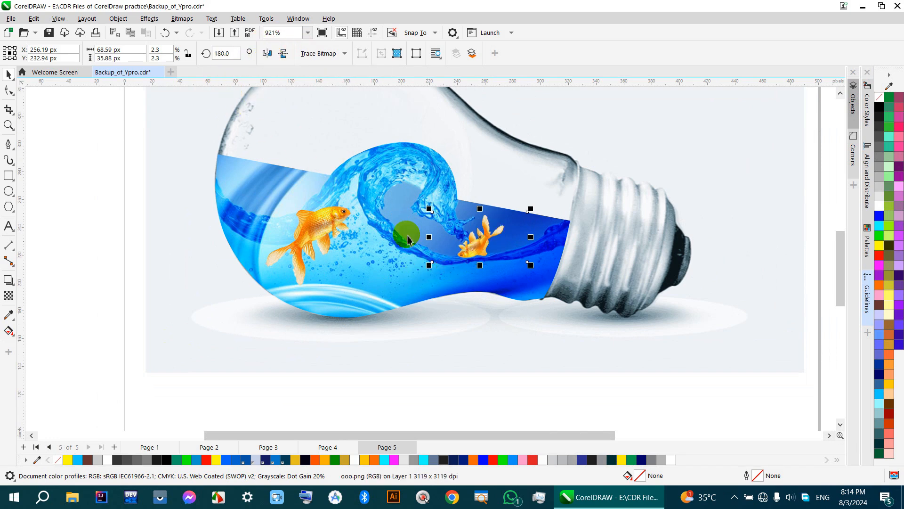
drag(483, 252, 491, 257)
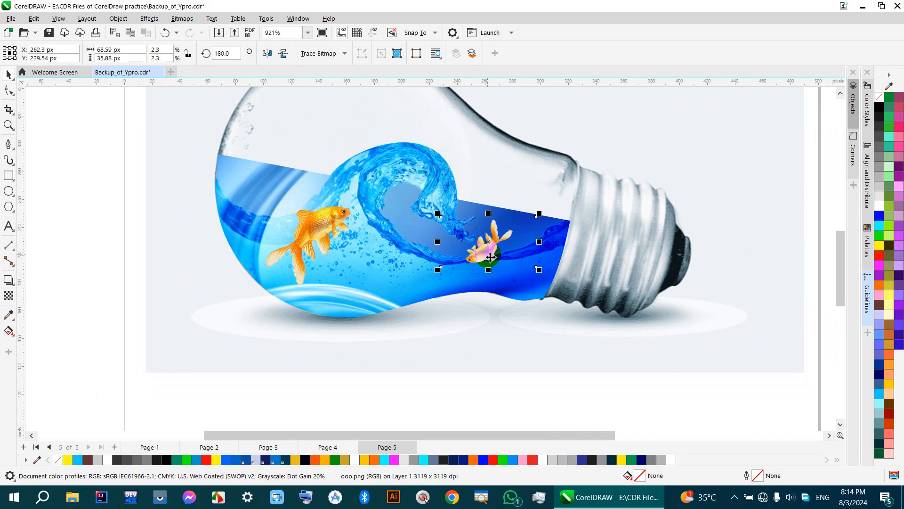
- Move the red-and-white fish into the bulb's water and bring it in front of the PowerClip
scroll(442, 251, down, 2)
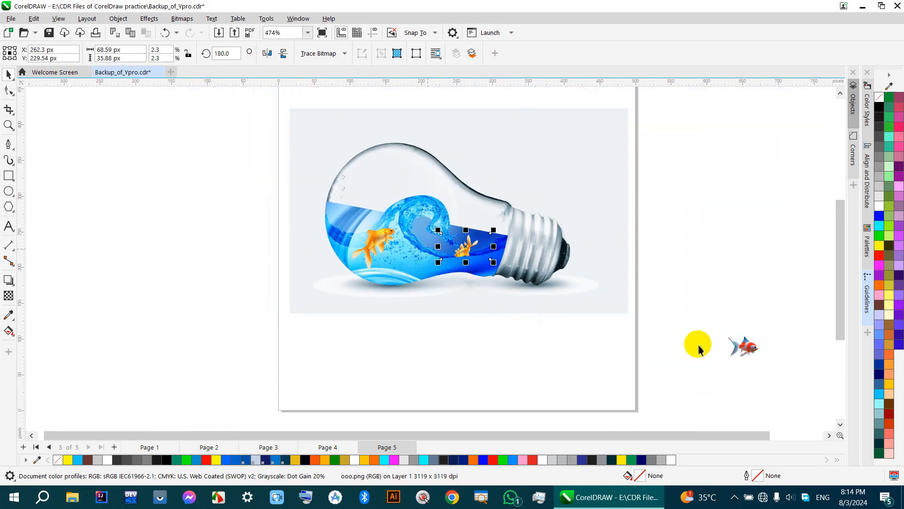
click(739, 350)
drag(740, 355, 412, 265)
key(ctrl+Page_Up)
key(ctrl+Page_Up)
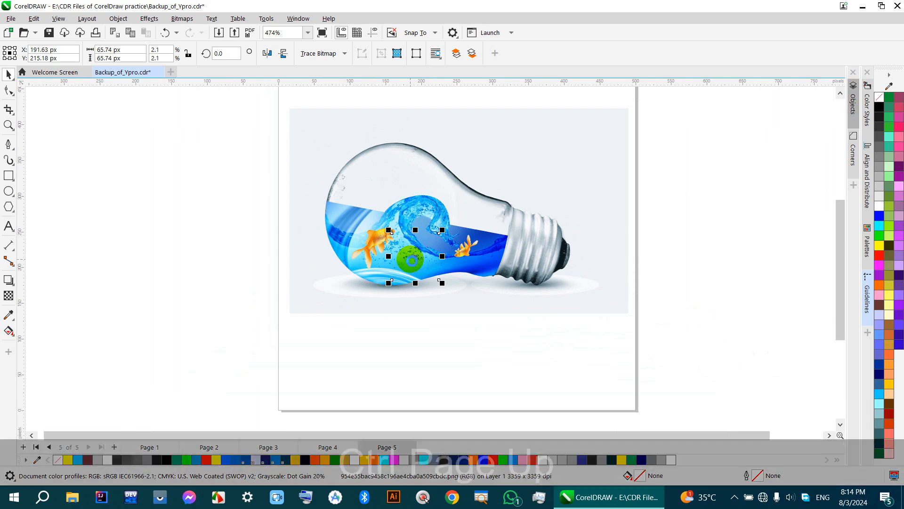
scroll(413, 262, up, 3)
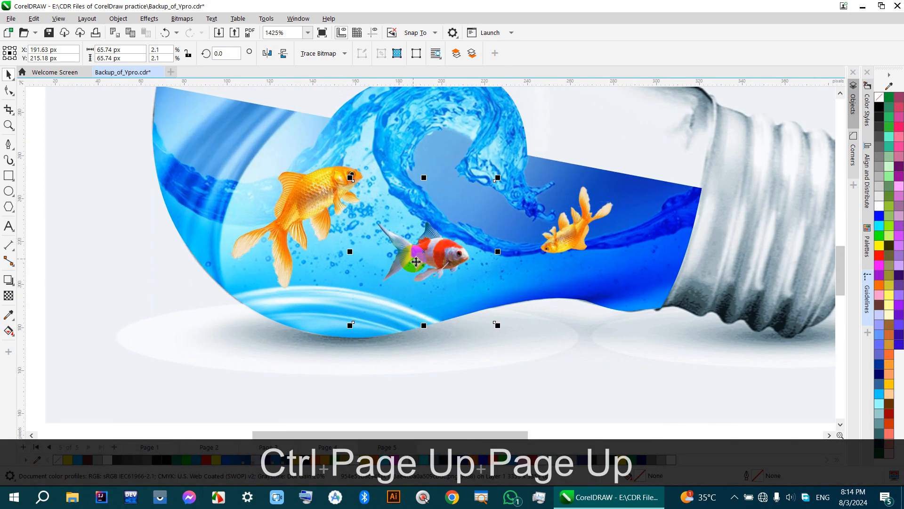
- Shift the red-and-white fish below the large goldfish and rotate it about 29.4° so it swims upward
drag(434, 264, 393, 280)
click(393, 280)
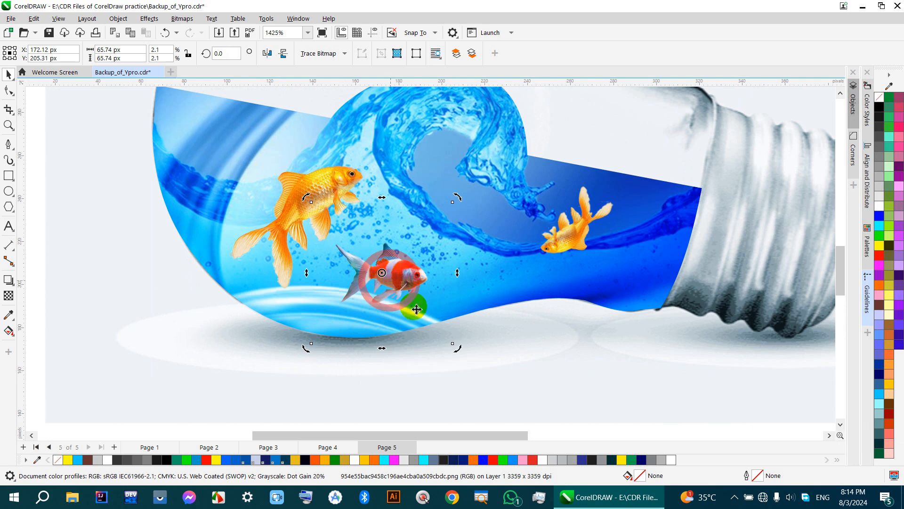
drag(457, 351, 477, 302)
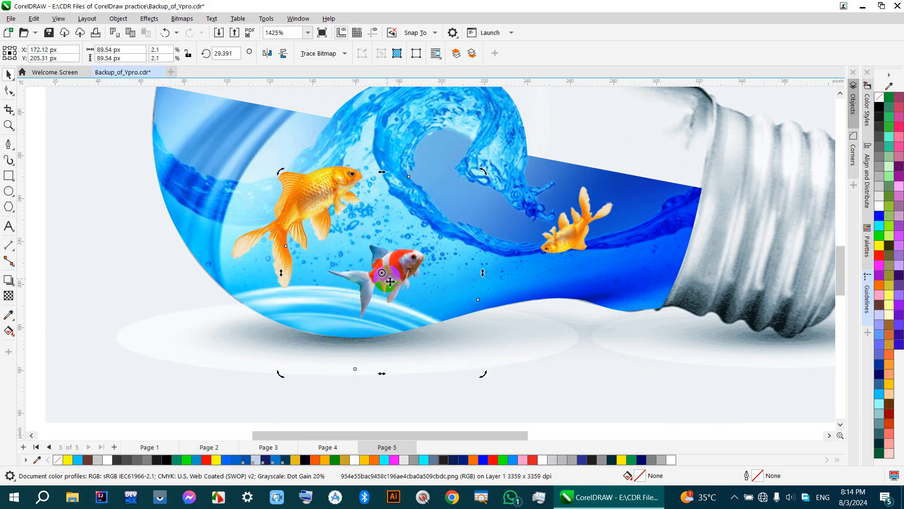
click(403, 265)
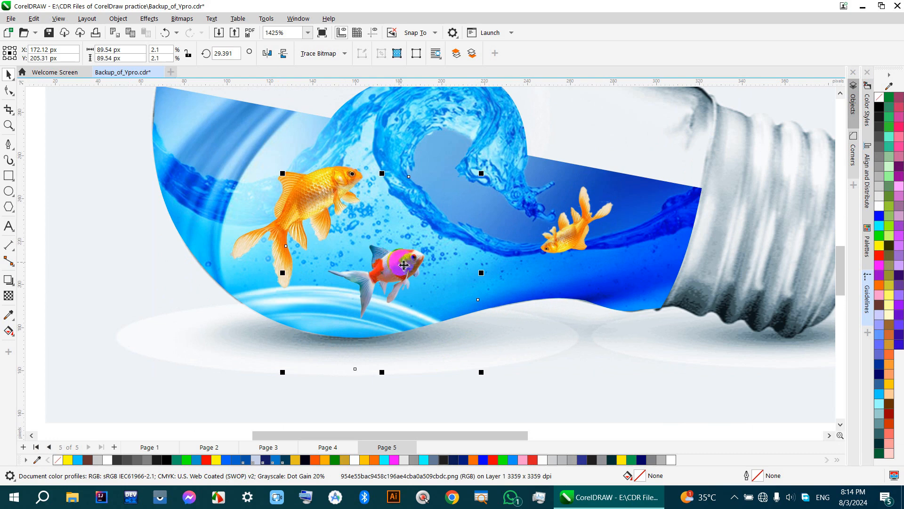
- Place a copy of the red-and-white fish above the large goldfish and shrink it to about 64 px wide
drag(404, 265, 256, 164)
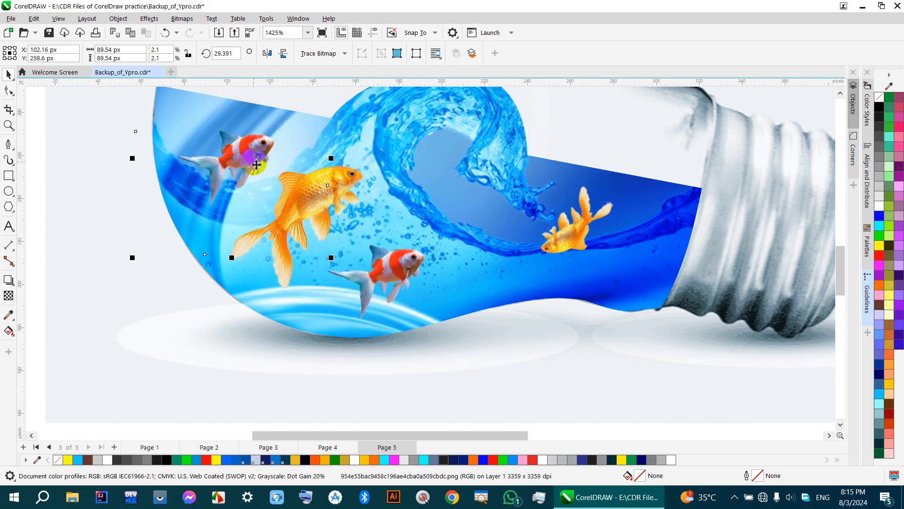
scroll(251, 156, down, 2)
click(236, 151)
click(274, 179)
drag(194, 122, 226, 155)
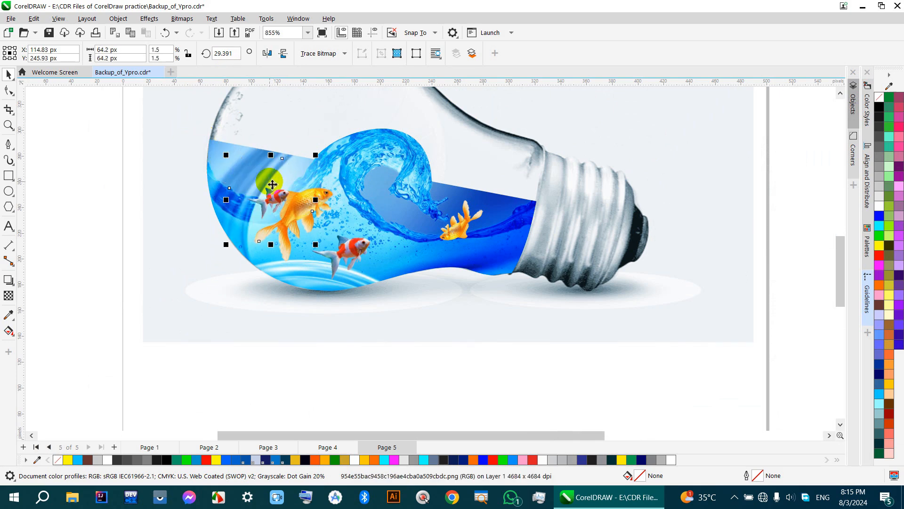
- Move the small red-and-white fish up and left, near the water surface, and rotate it to about 356.4°
scroll(272, 185, up, 1)
drag(280, 202, 263, 180)
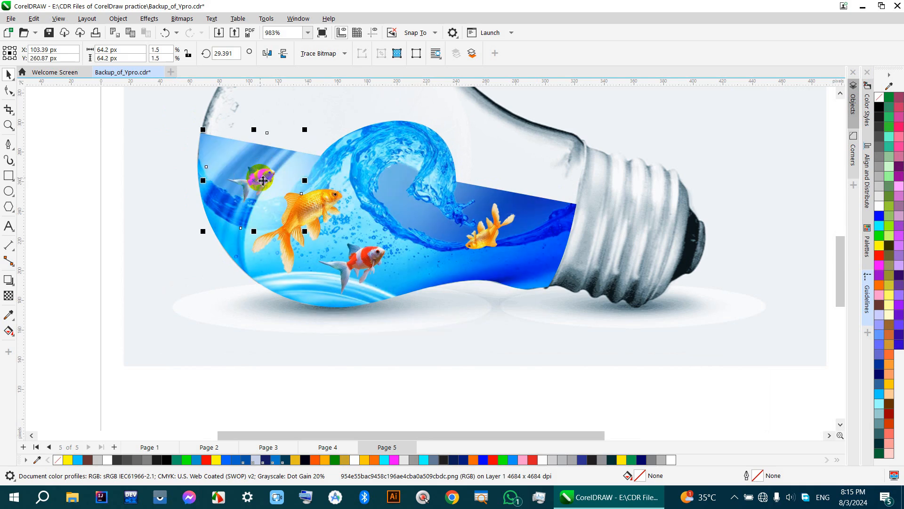
drag(306, 131, 265, 179)
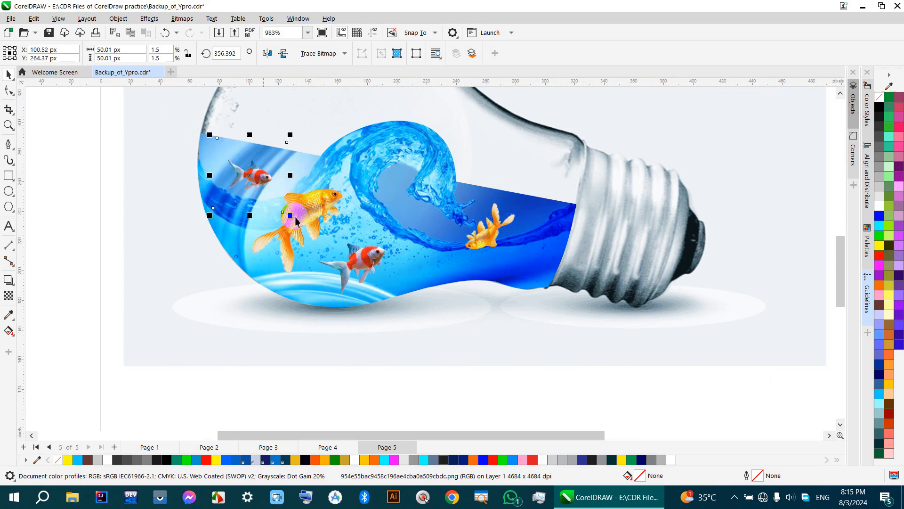
- Move the lower red-and-white fish slightly up and right, beneath the curl of the wave
click(328, 208)
drag(365, 270, 483, 268)
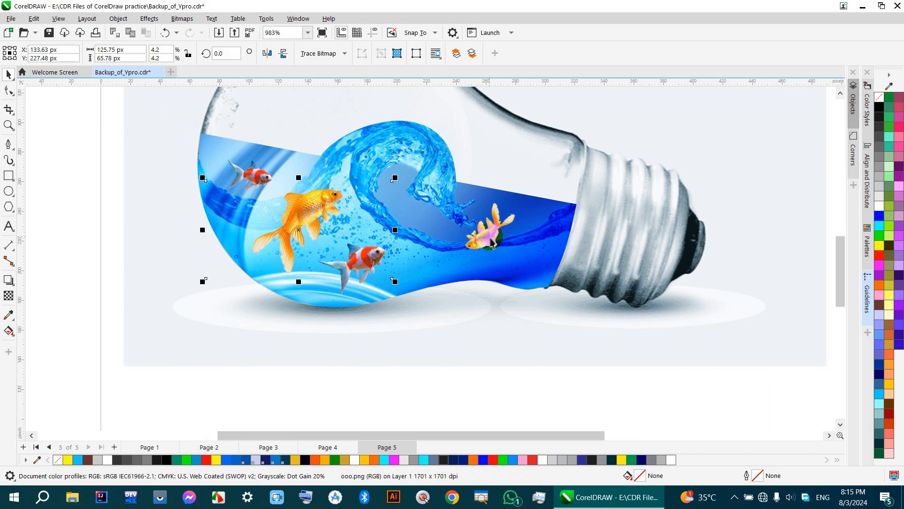
drag(372, 266, 393, 243)
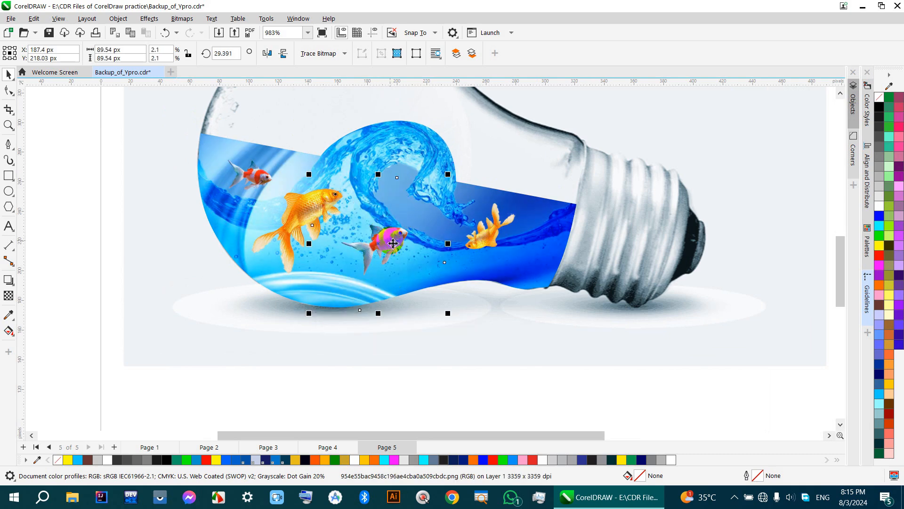
- Deselect everything and examine the finished bulb composition up close
scroll(388, 263, down, 2)
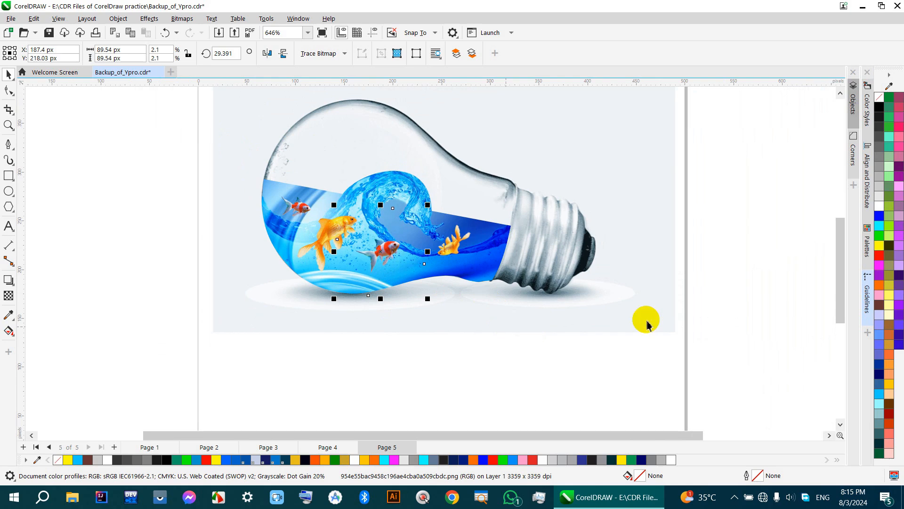
click(708, 308)
scroll(464, 282, down, 4)
scroll(377, 268, up, 3)
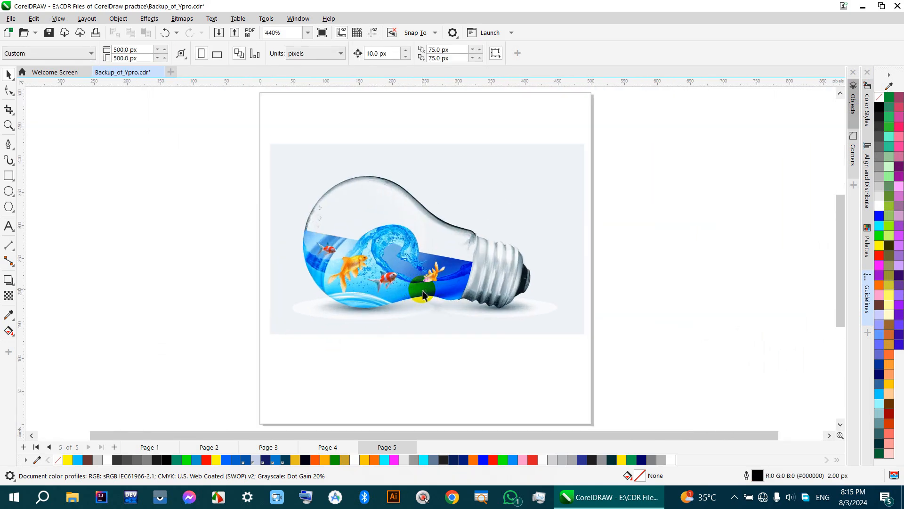
key(z)
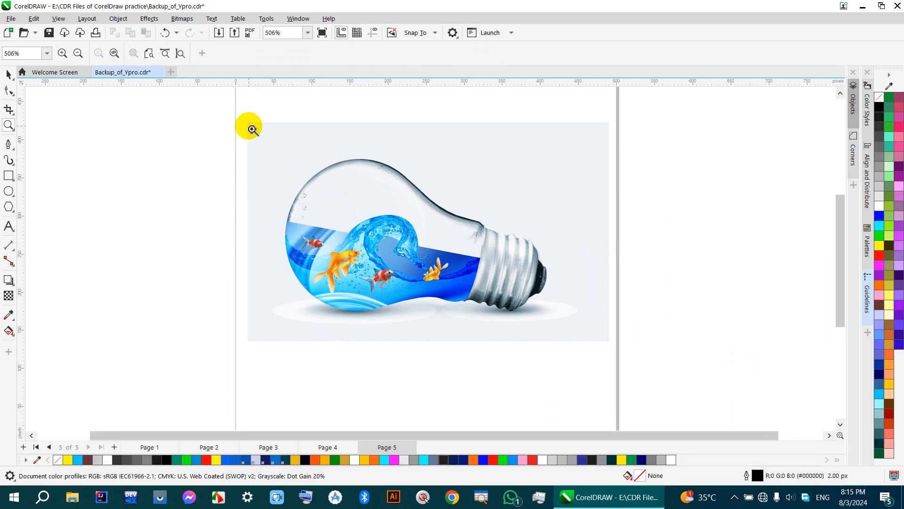
drag(251, 152, 565, 346)
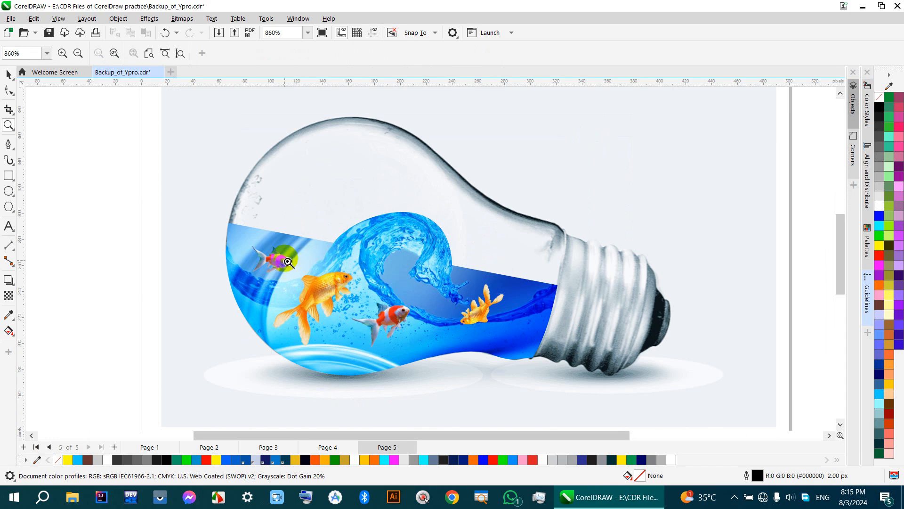
click(9, 75)
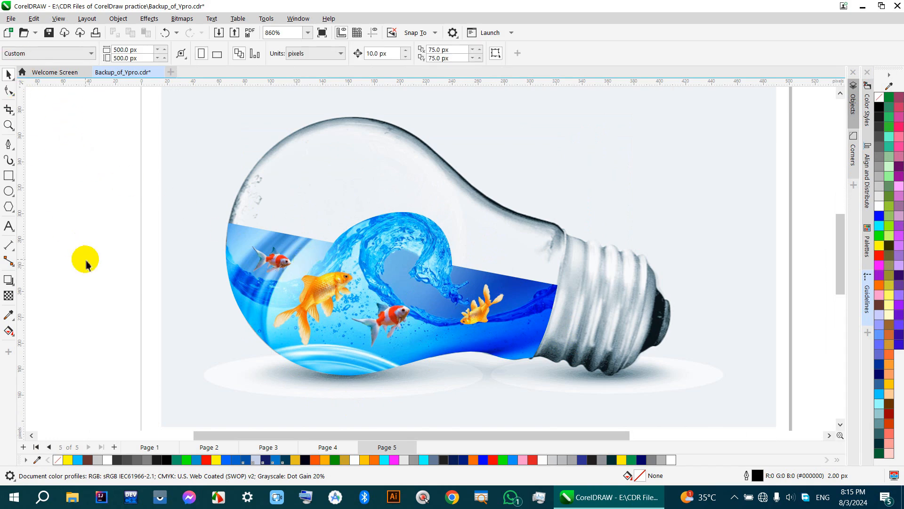